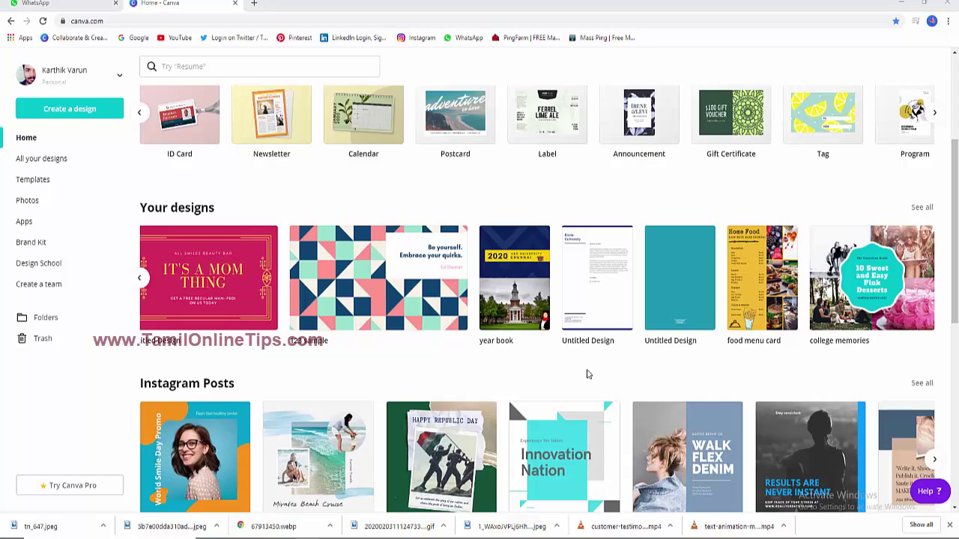
Start a new blank Calendar design from the Create a design options.
{"action": "scroll", "coordinate": [448, 297], "scroll_direction": "down", "scroll_amount": 3}
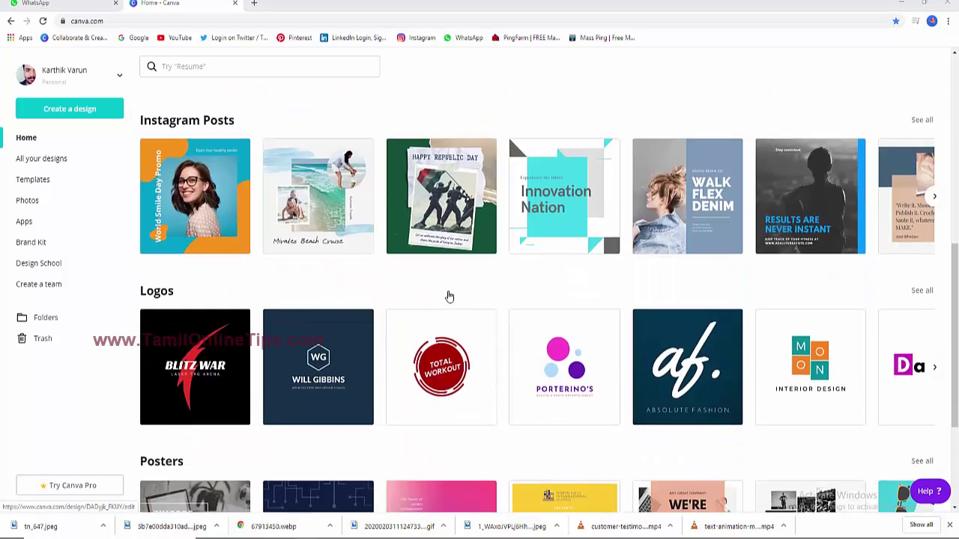
{"action": "scroll", "coordinate": [449, 297], "scroll_direction": "down", "scroll_amount": 2}
{"action": "scroll", "coordinate": [448, 296], "scroll_direction": "up", "scroll_amount": 2}
{"action": "scroll", "coordinate": [449, 296], "scroll_direction": "up", "scroll_amount": 4}
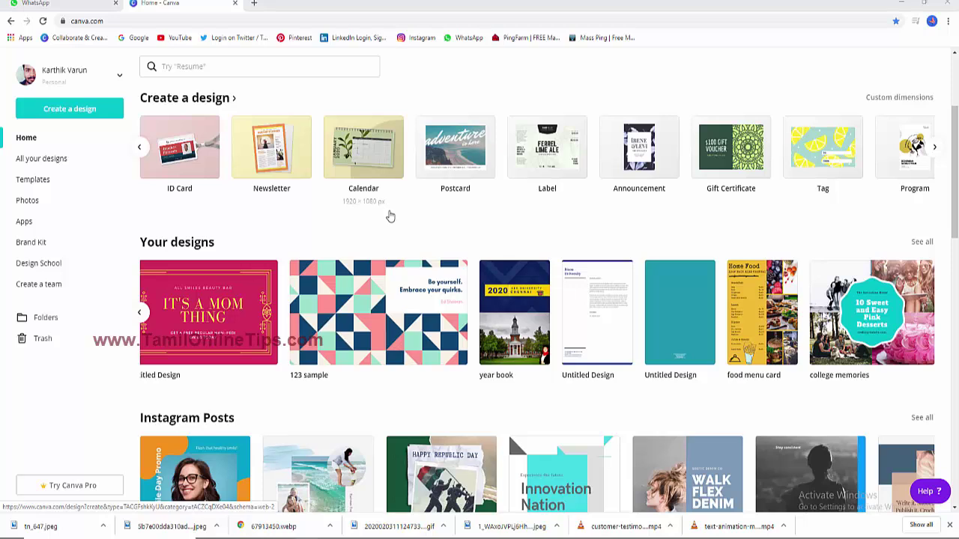
{"action": "left_click", "coordinate": [365, 155]}
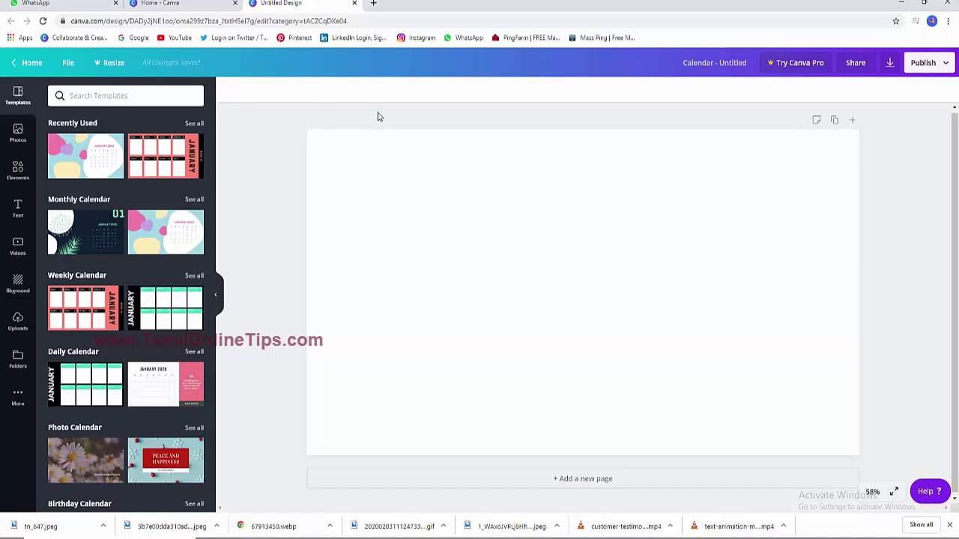
{"action": "mouse_move", "coordinate": [379, 114]}
{"action": "left_mouse_down"}
{"action": "mouse_move", "coordinate": [783, 460]}
{"action": "mouse_move", "coordinate": [776, 464]}
{"action": "left_mouse_up"}
{"action": "mouse_move", "coordinate": [470, 110]}
{"action": "left_mouse_down"}
{"action": "mouse_move", "coordinate": [632, 480]}
{"action": "mouse_move", "coordinate": [721, 469]}
{"action": "left_mouse_up"}
Rename the design from 'Calendar - Untitled' to 'cale-sample'.
{"action": "left_click", "coordinate": [684, 60]}
{"action": "key", "text": "BackSpace"}
{"action": "type", "text": "cale"}
{"action": "type", "text": "n"}
{"action": "type", "text": "sample"}
{"action": "key", "text": "Return"}
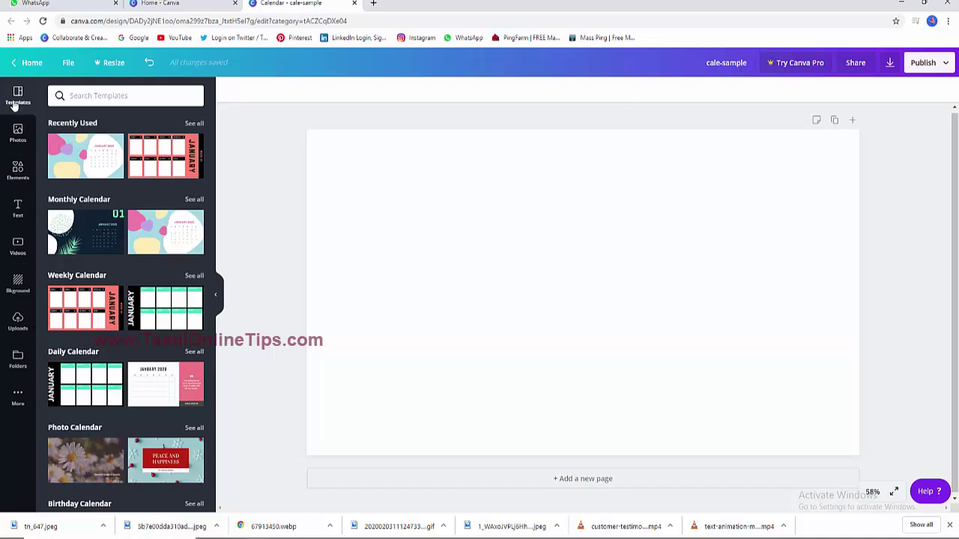
Browse the calendar templates, then bring up the Photos stock library.
{"action": "scroll", "coordinate": [105, 299], "scroll_direction": "down", "scroll_amount": 4}
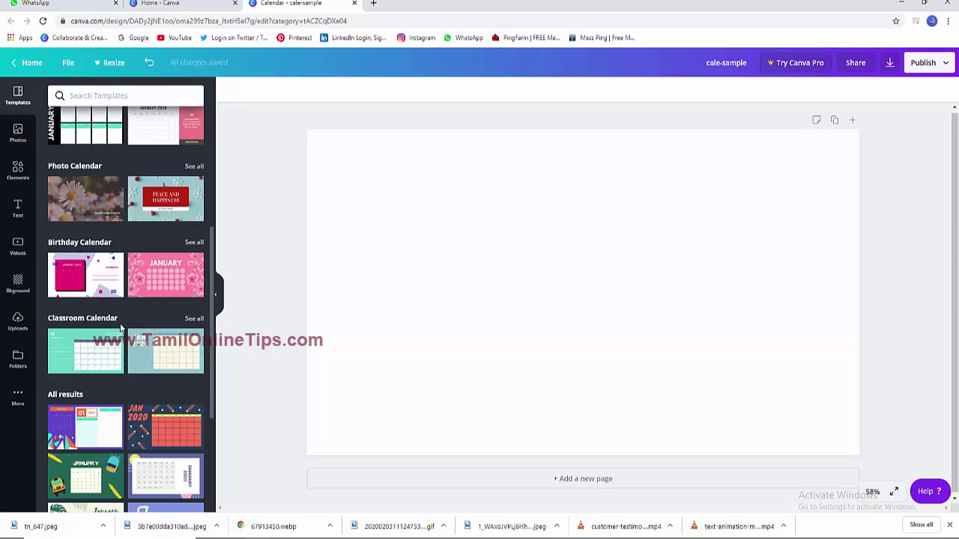
{"action": "scroll", "coordinate": [46, 251], "scroll_direction": "down", "scroll_amount": 2}
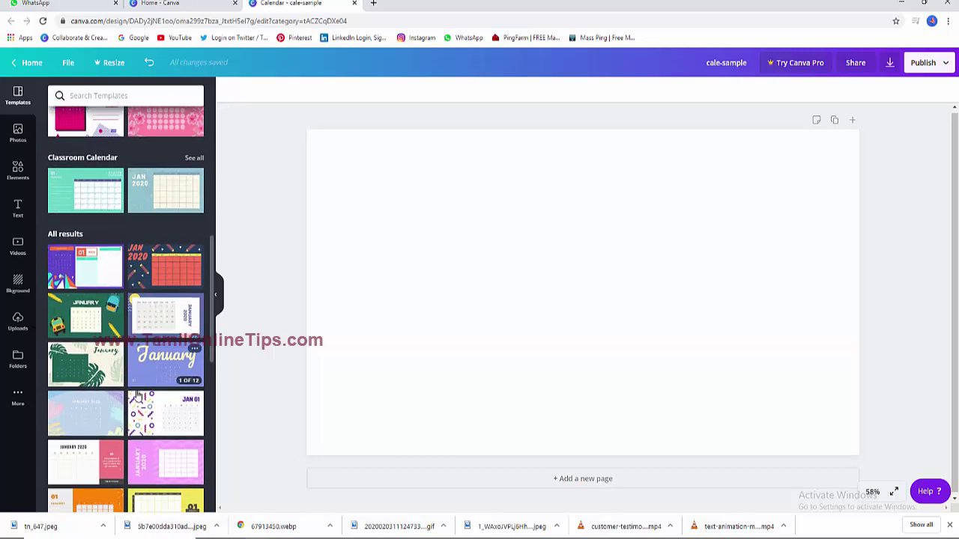
{"action": "scroll", "coordinate": [107, 281], "scroll_direction": "down", "scroll_amount": 5}
{"action": "scroll", "coordinate": [107, 281], "scroll_direction": "down", "scroll_amount": 3}
{"action": "scroll", "coordinate": [107, 281], "scroll_direction": "down", "scroll_amount": 3}
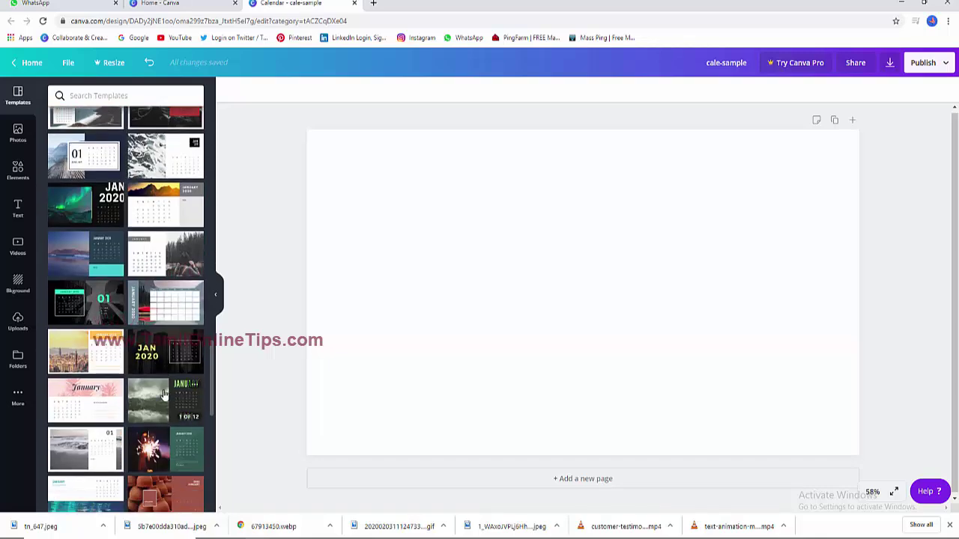
{"action": "scroll", "coordinate": [134, 337], "scroll_direction": "up", "scroll_amount": 5}
{"action": "scroll", "coordinate": [165, 395], "scroll_direction": "up", "scroll_amount": 4}
{"action": "scroll", "coordinate": [164, 394], "scroll_direction": "up", "scroll_amount": 10}
{"action": "scroll", "coordinate": [149, 375], "scroll_direction": "up", "scroll_amount": 5}
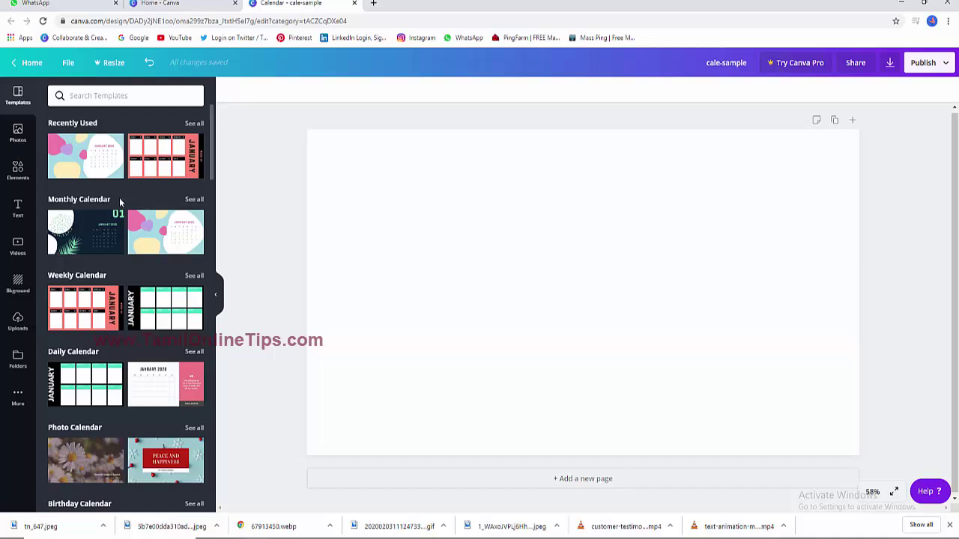
{"action": "left_click", "coordinate": [17, 135]}
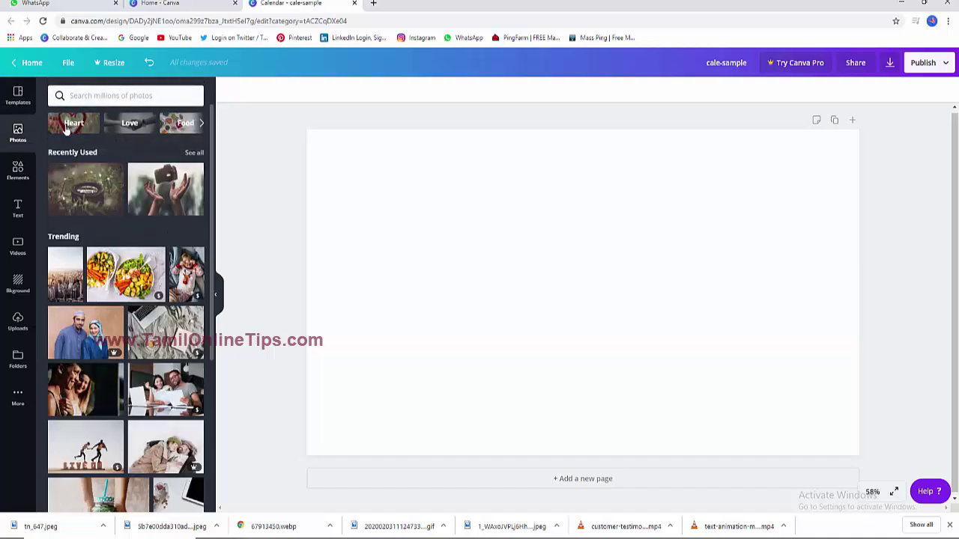
{"action": "mouse_move", "coordinate": [85, 331]}
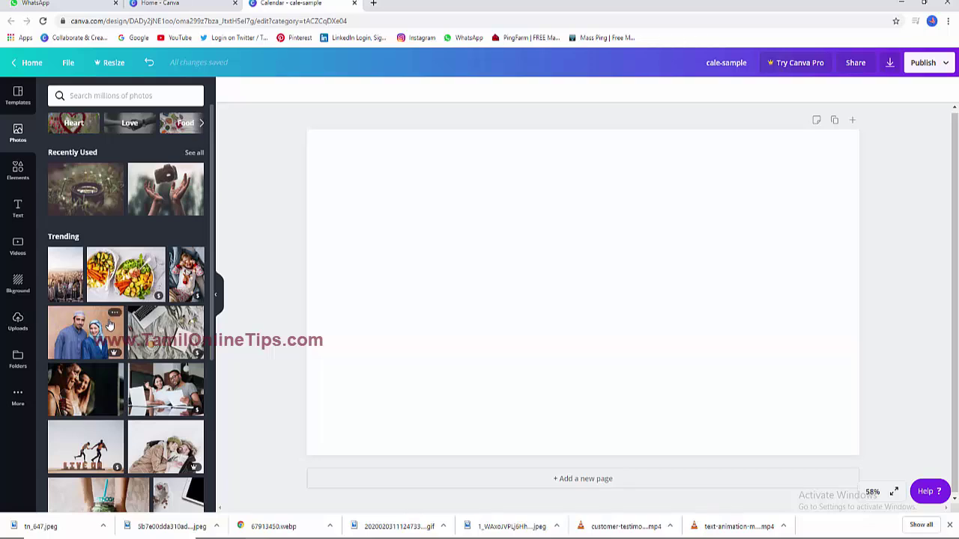
Look through Uploads and the background colours and tiles, ending on the Text panel.
{"action": "left_click", "coordinate": [18, 322]}
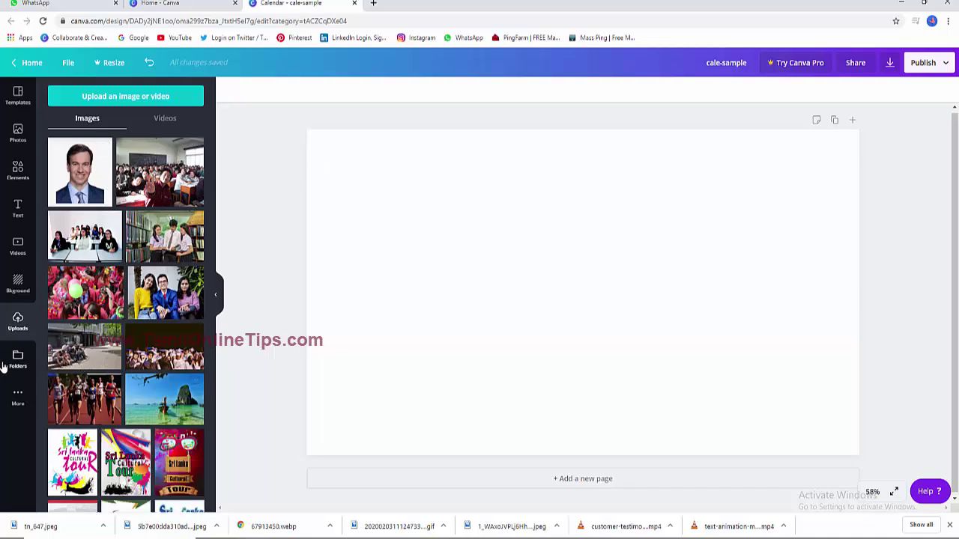
{"action": "left_click", "coordinate": [15, 287]}
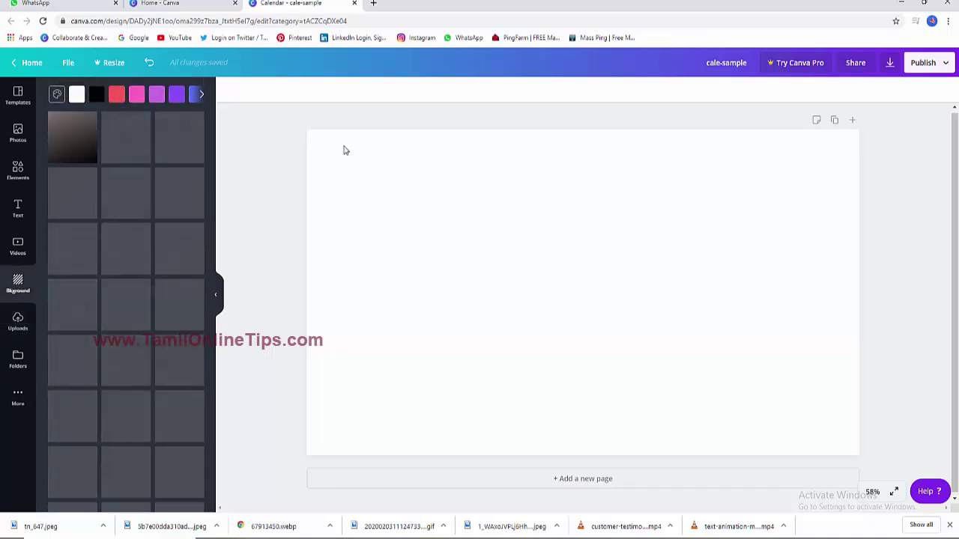
{"action": "left_click", "coordinate": [201, 97]}
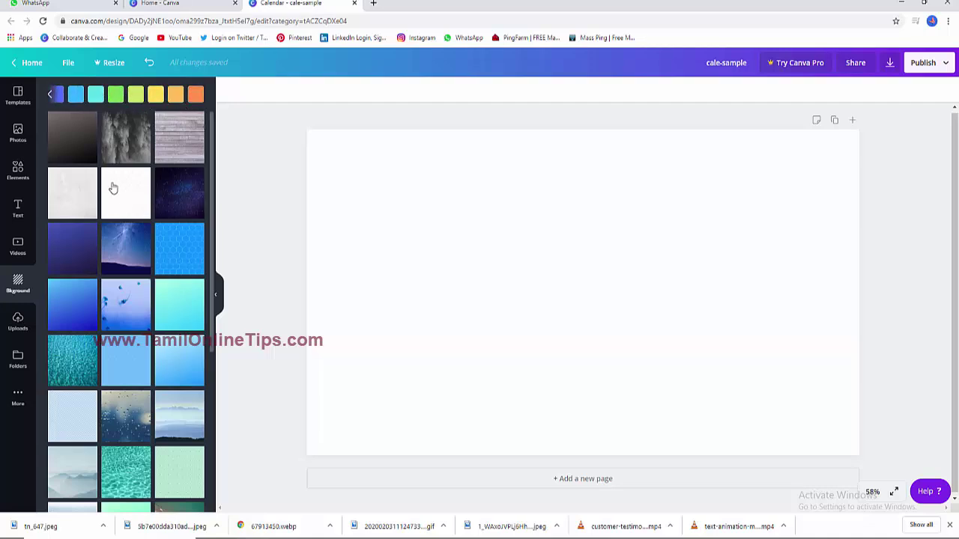
{"action": "scroll", "coordinate": [134, 364], "scroll_direction": "down", "scroll_amount": 3}
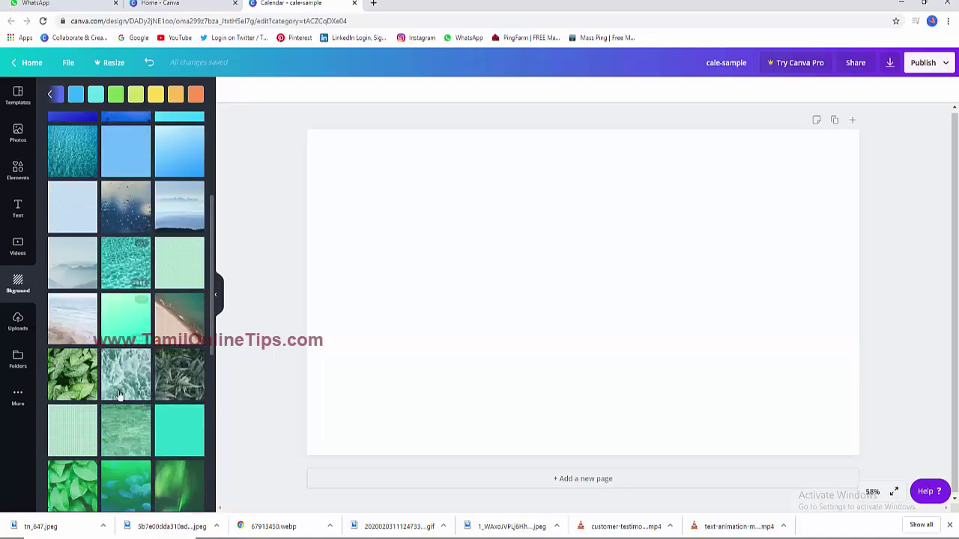
{"action": "mouse_move", "coordinate": [73, 373]}
{"action": "scroll", "coordinate": [154, 292], "scroll_direction": "down", "scroll_amount": 3}
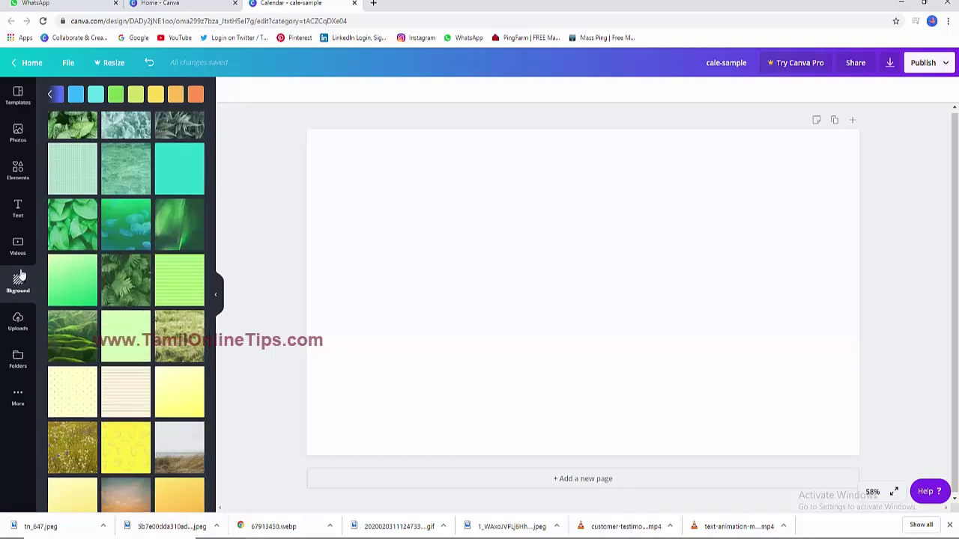
{"action": "left_click", "coordinate": [17, 213]}
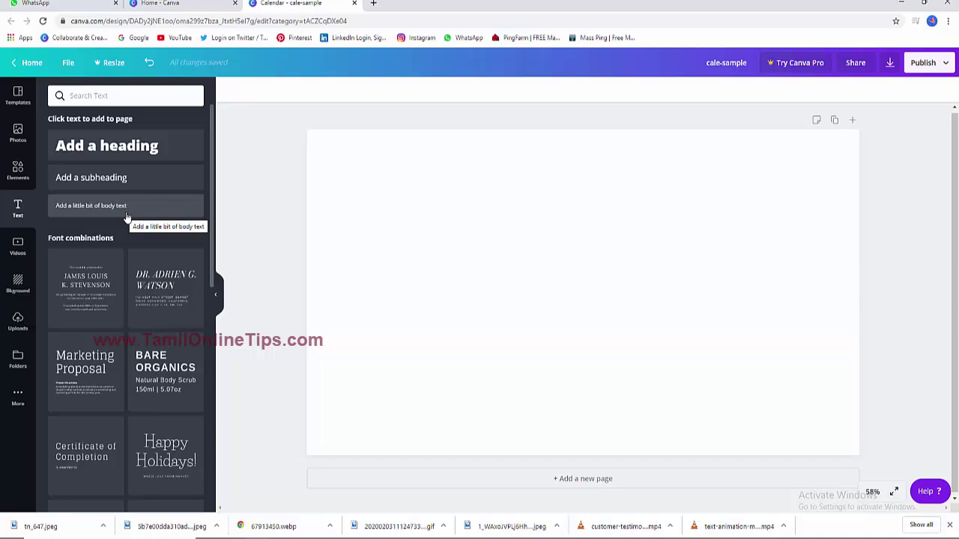
Scroll through the Text panel's font combinations and return to the calendar templates list.
{"action": "left_click_drag", "start_coordinate": [388, 180], "coordinate": [624, 322]}
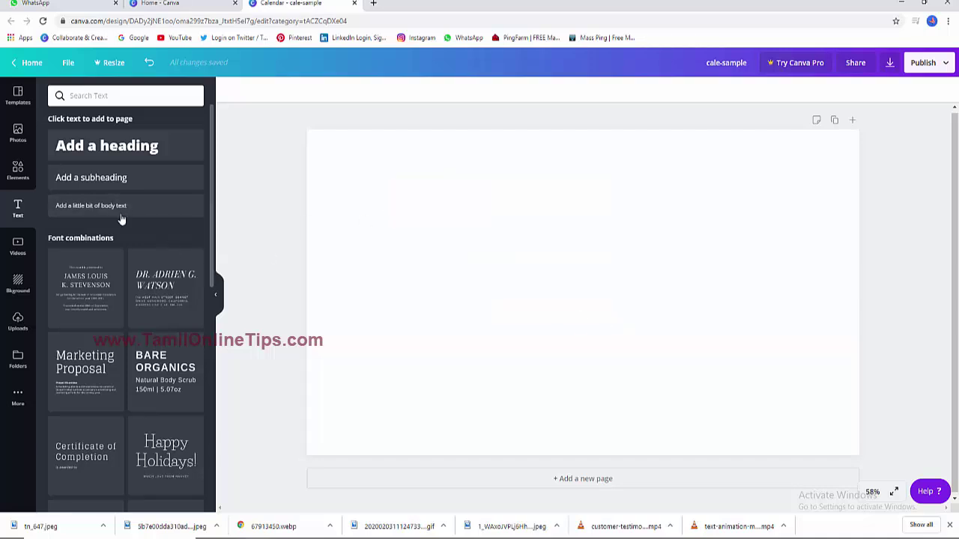
{"action": "mouse_move", "coordinate": [85, 288]}
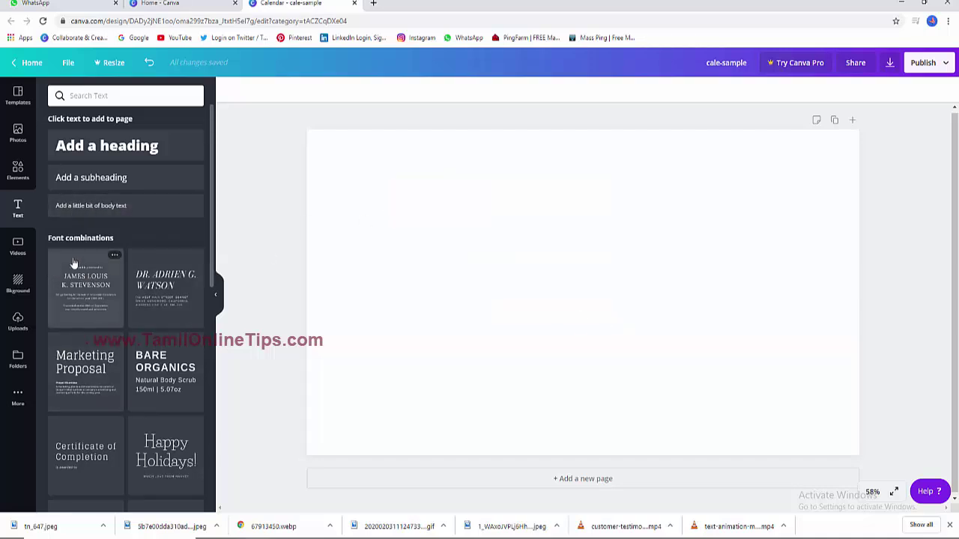
{"action": "scroll", "coordinate": [116, 318], "scroll_direction": "down", "scroll_amount": 5}
{"action": "scroll", "coordinate": [105, 262], "scroll_direction": "down", "scroll_amount": 2}
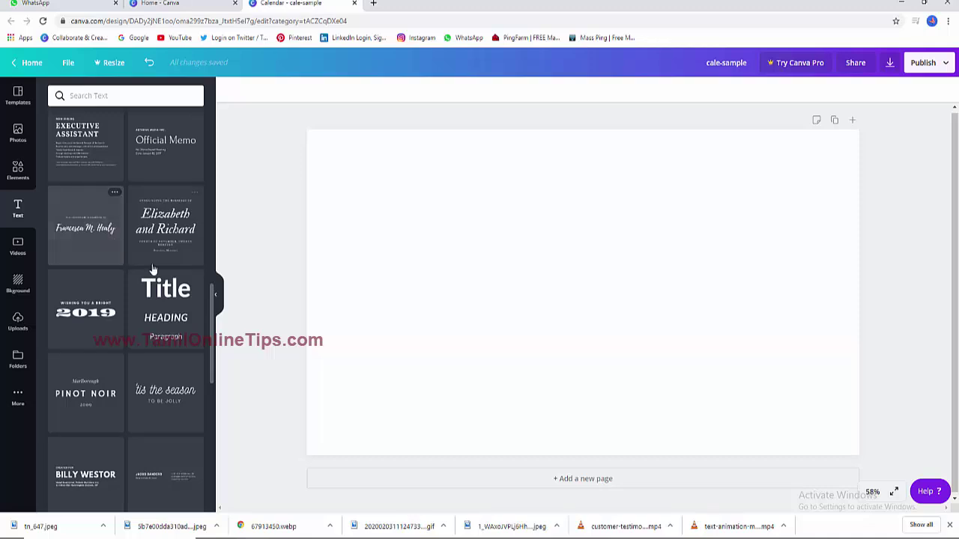
{"action": "left_click", "coordinate": [16, 97]}
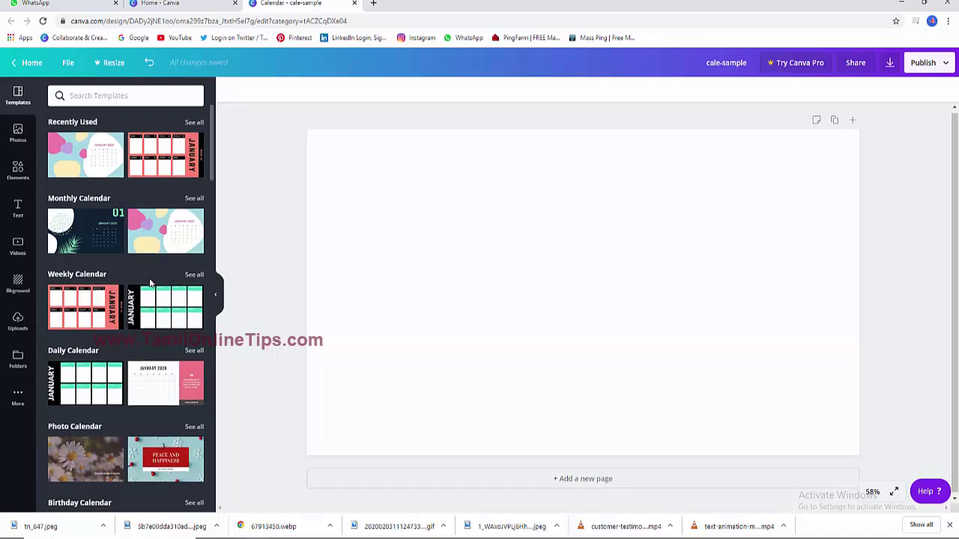
Apply page 01 of the White Minimalist Snowy Themed Daily Calendar template to the page.
{"action": "scroll", "coordinate": [47, 259], "scroll_direction": "down", "scroll_amount": 2}
{"action": "scroll", "coordinate": [118, 255], "scroll_direction": "down", "scroll_amount": 2}
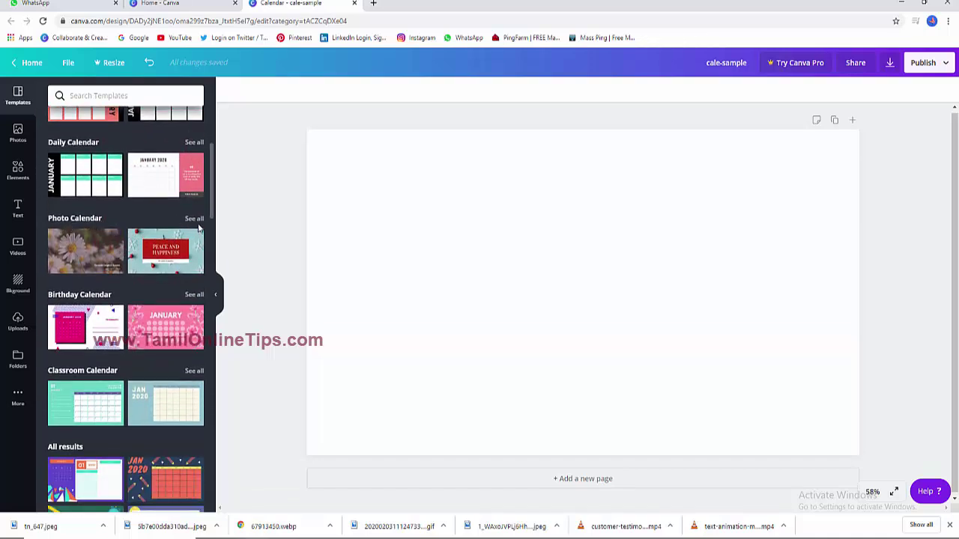
{"action": "left_click", "coordinate": [194, 219]}
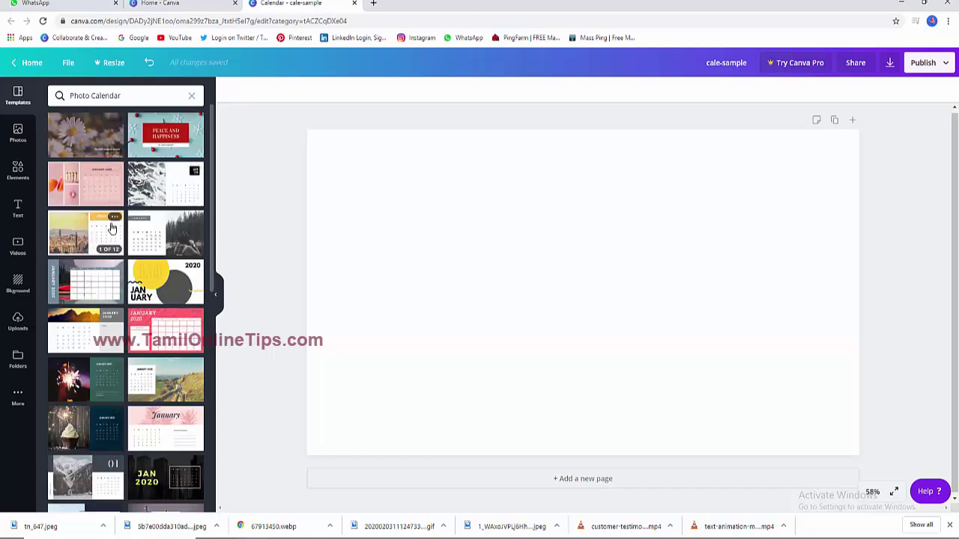
{"action": "scroll", "coordinate": [112, 300], "scroll_direction": "down", "scroll_amount": 3}
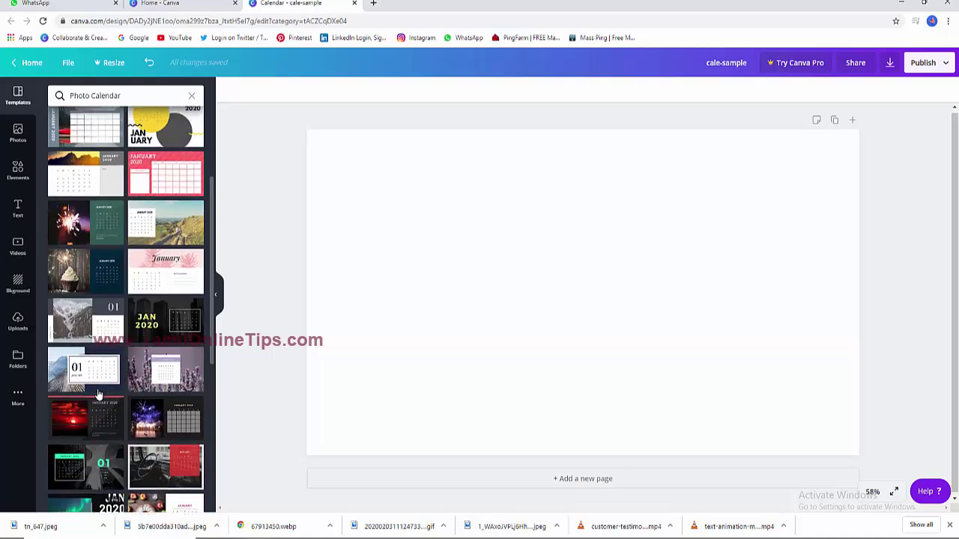
{"action": "left_click", "coordinate": [88, 281]}
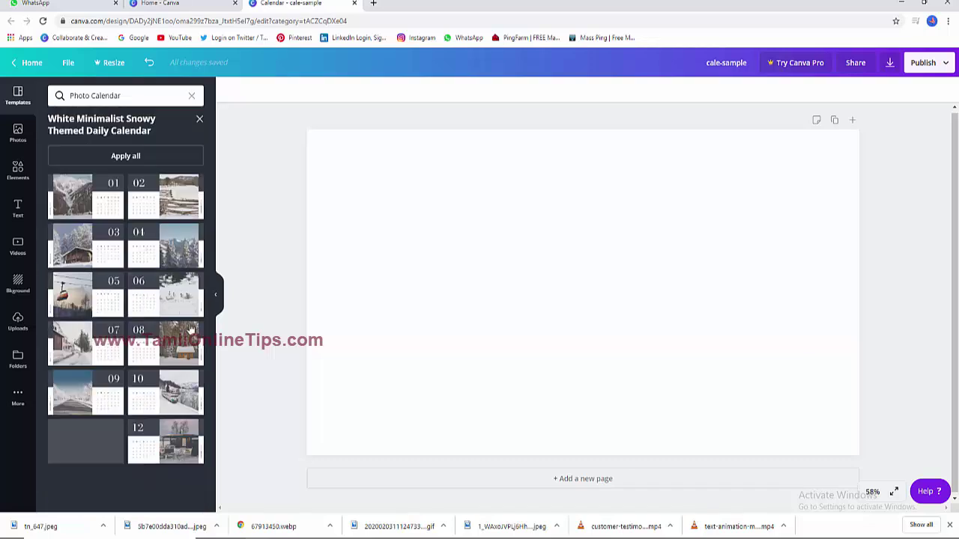
{"action": "left_click", "coordinate": [65, 190]}
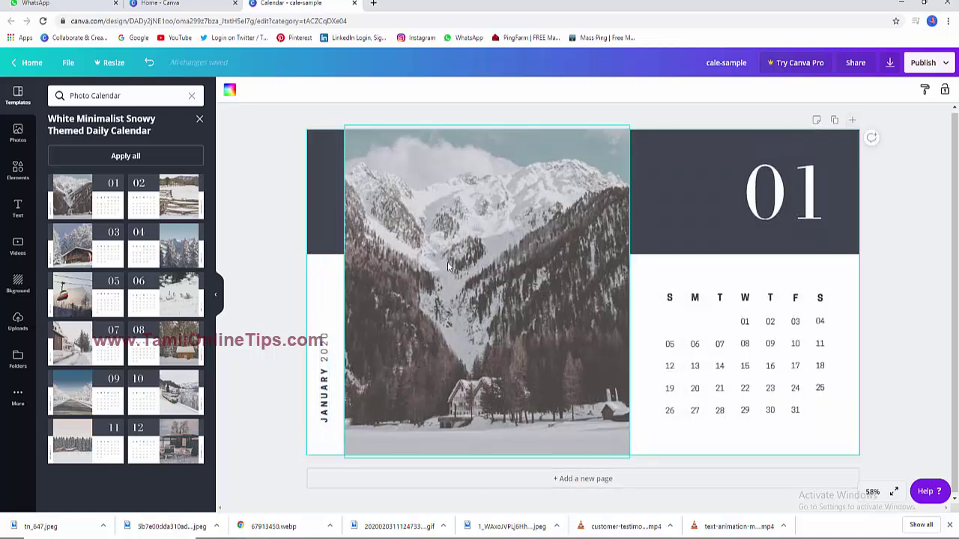
{"action": "left_click", "coordinate": [698, 346]}
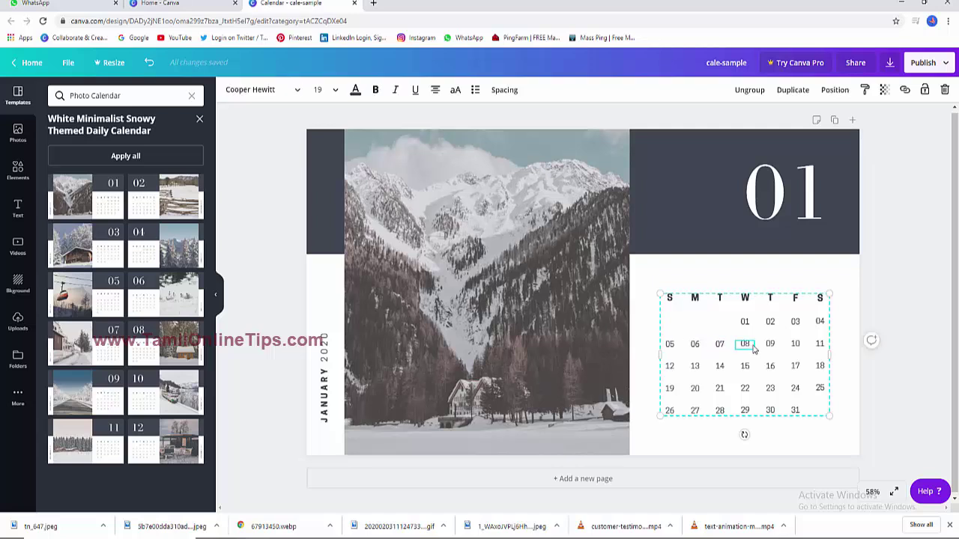
{"action": "type", "text": "0"}
{"action": "left_click", "coordinate": [746, 323]}
{"action": "double_click", "coordinate": [751, 324]}
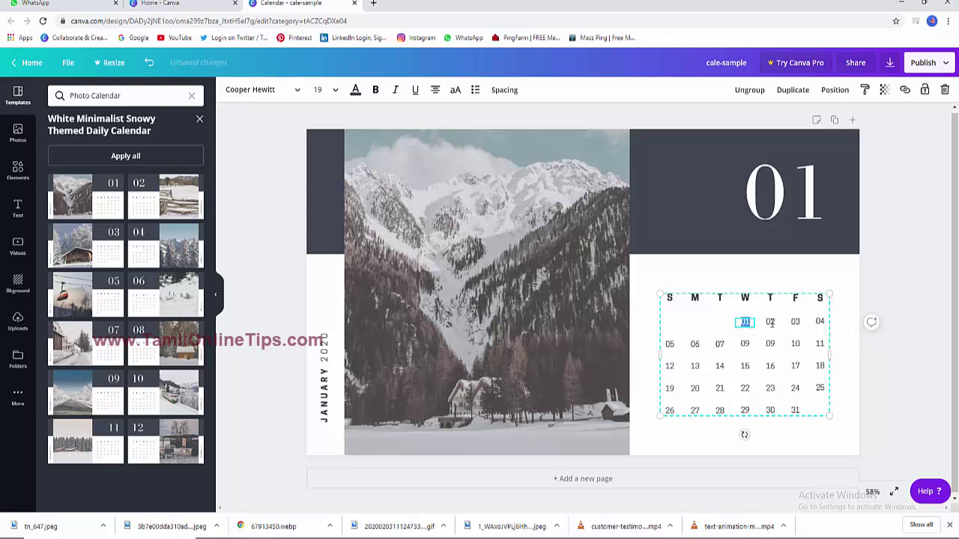
{"action": "left_click", "coordinate": [745, 346]}
{"action": "key", "text": "BackSpace"}
{"action": "type", "text": "8"}
Edit the large January month numeral so it reads '001' instead of '01'.
{"action": "left_click", "coordinate": [776, 202]}
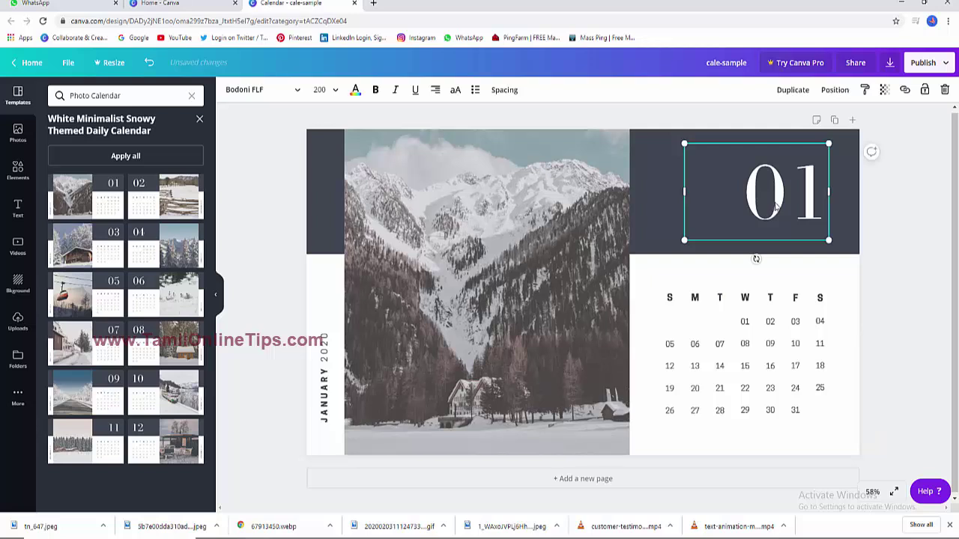
{"action": "left_click", "coordinate": [775, 202]}
{"action": "key", "text": "ctrl+a"}
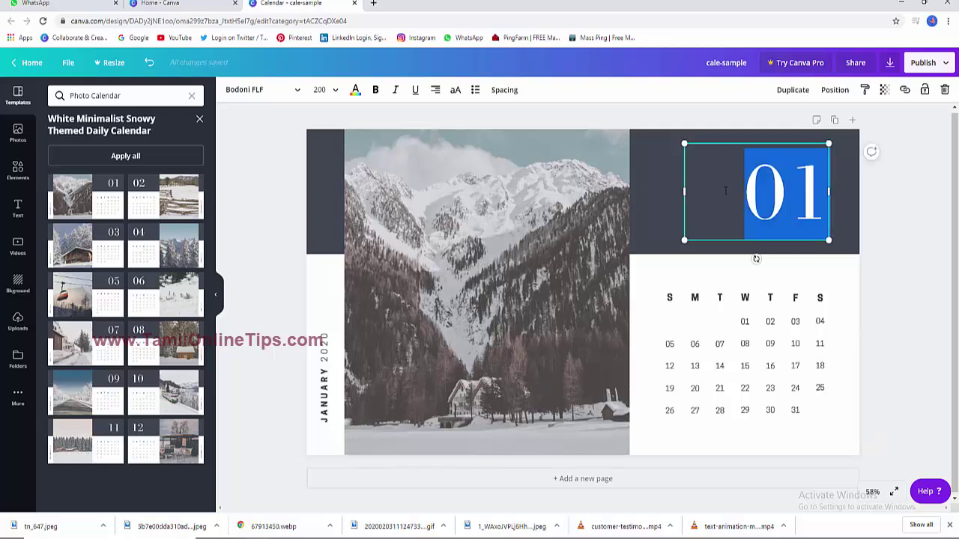
{"action": "type", "text": "1"}
{"action": "double_click", "coordinate": [784, 191]}
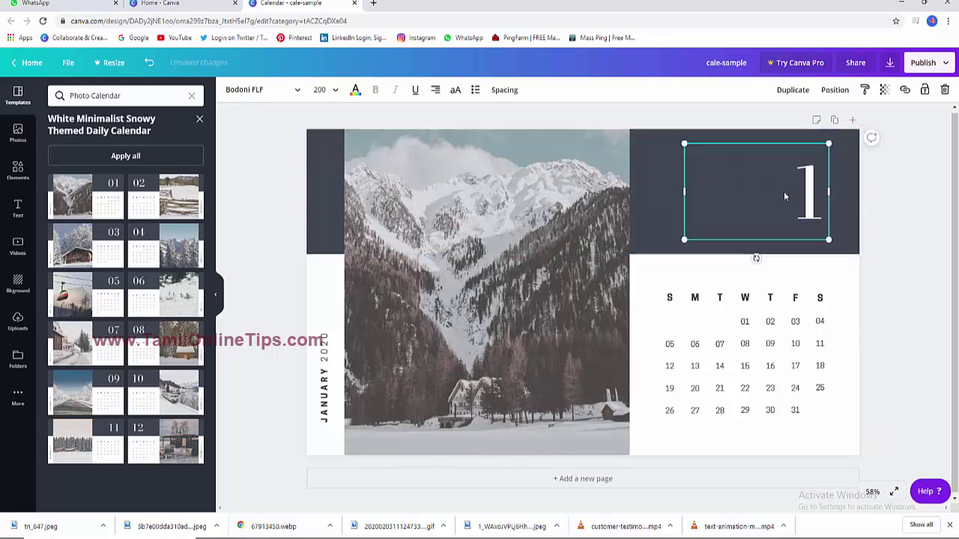
{"action": "key", "text": "ctrl+a"}
{"action": "type", "text": "01"}
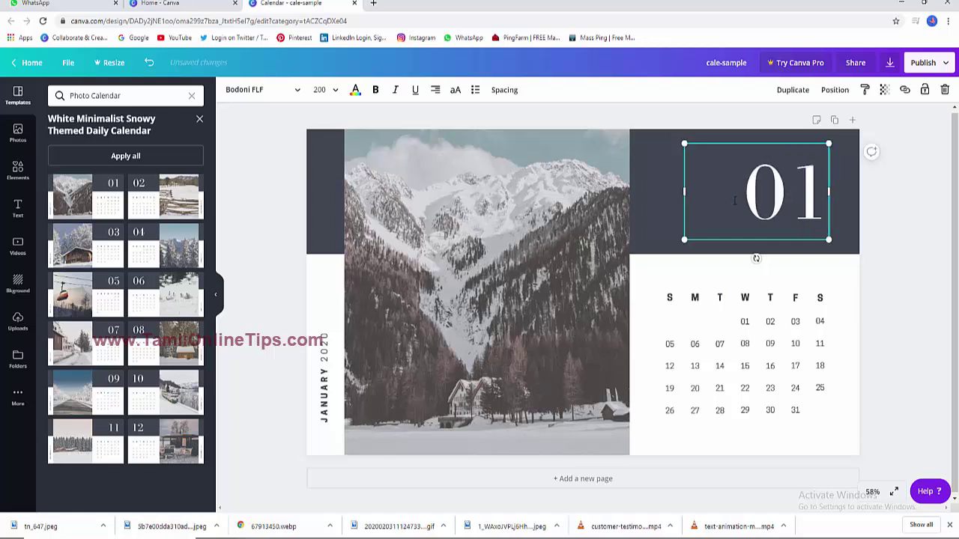
{"action": "left_click", "coordinate": [748, 198]}
{"action": "type", "text": "0"}
{"action": "key", "text": "Escape"}
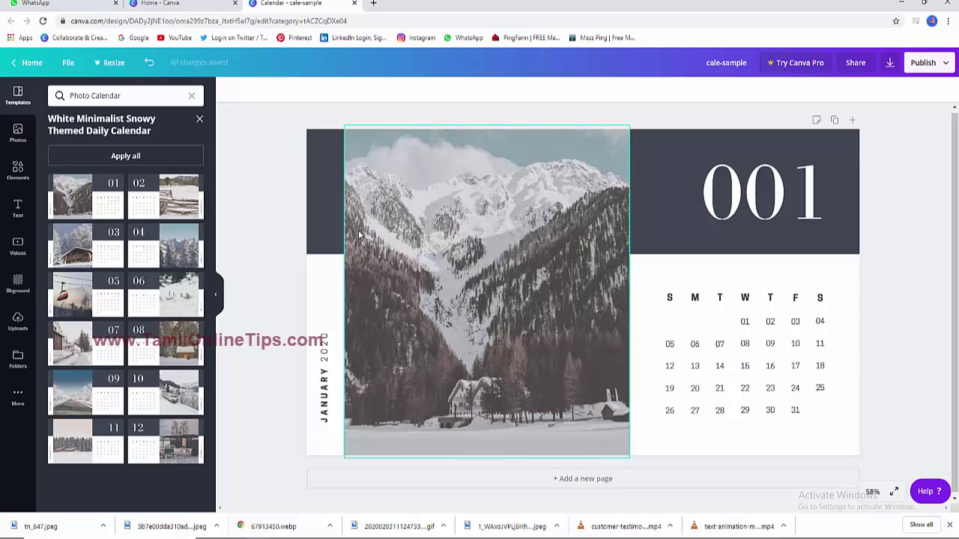
Drop the uploaded street-scene photo into the January page's photo frame.
{"action": "left_click", "coordinate": [18, 322]}
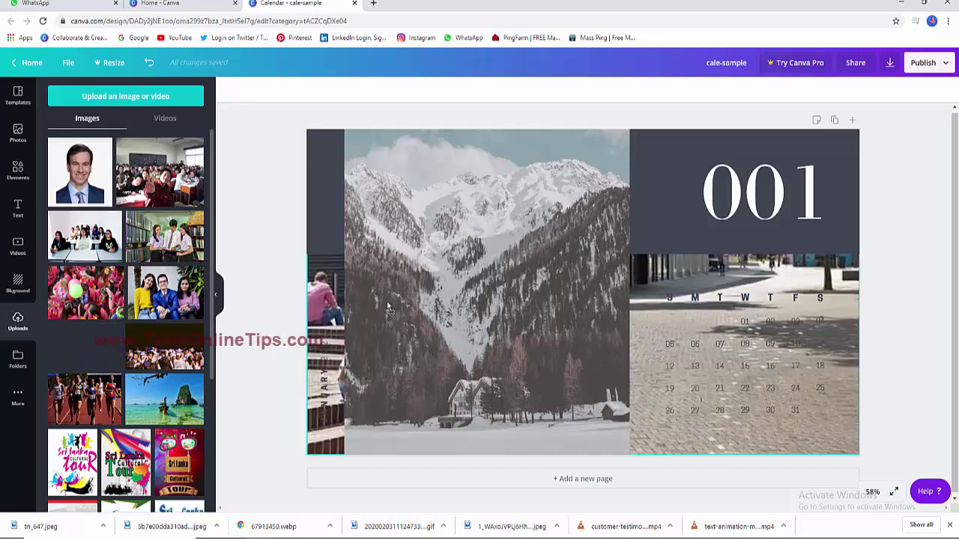
{"action": "left_click_drag", "start_coordinate": [90, 349], "coordinate": [512, 325]}
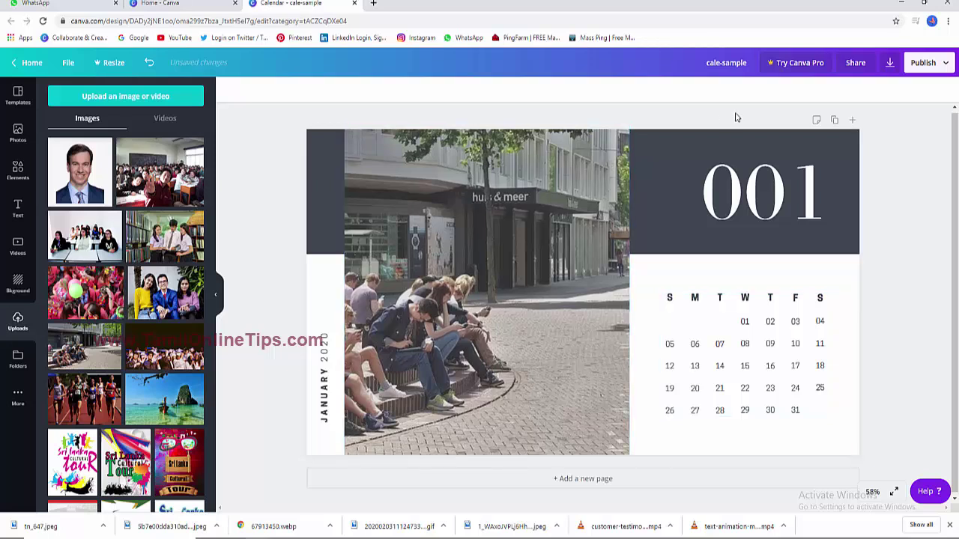
{"action": "left_click", "coordinate": [667, 221]}
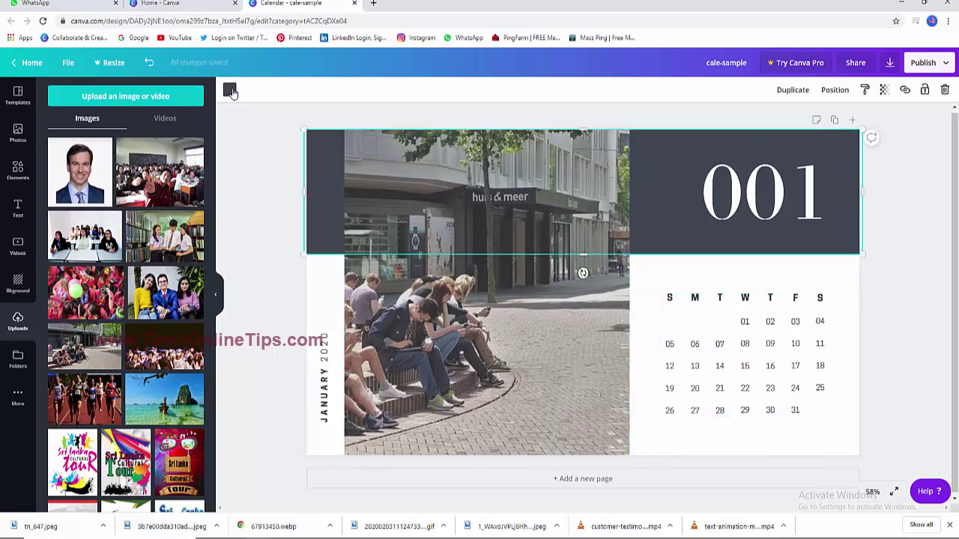
Recolour the January page's top band from dark grey to red.
{"action": "left_click", "coordinate": [230, 90]}
{"action": "left_click", "coordinate": [85, 269]}
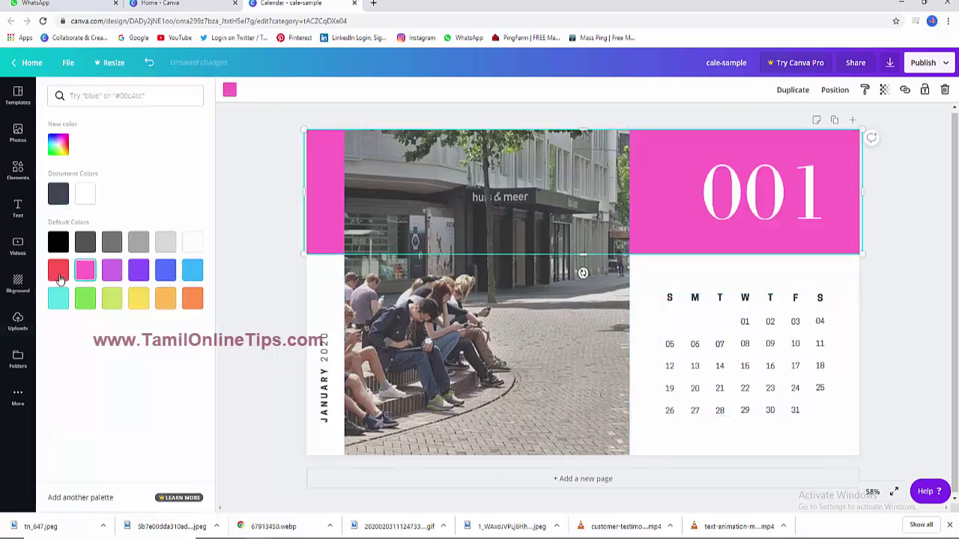
{"action": "left_click", "coordinate": [60, 271]}
{"action": "key", "text": "Escape"}
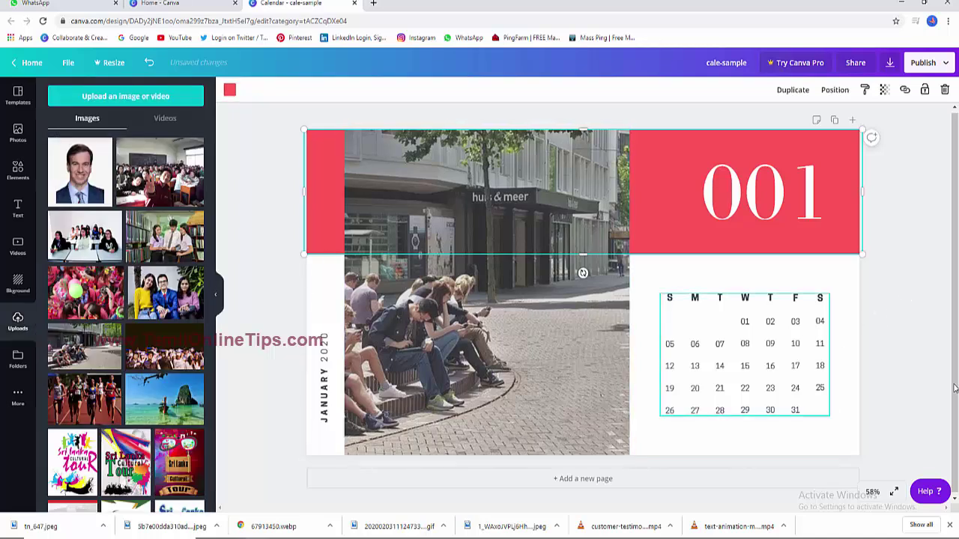
{"action": "left_click", "coordinate": [753, 361]}
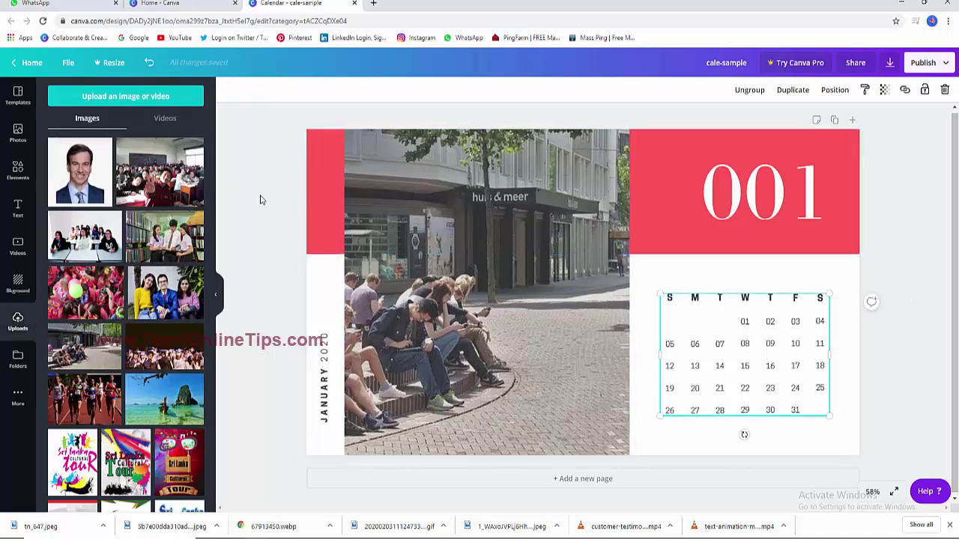
Add a second page with the February 02 template and renumber it 002.
{"action": "left_click", "coordinate": [576, 478]}
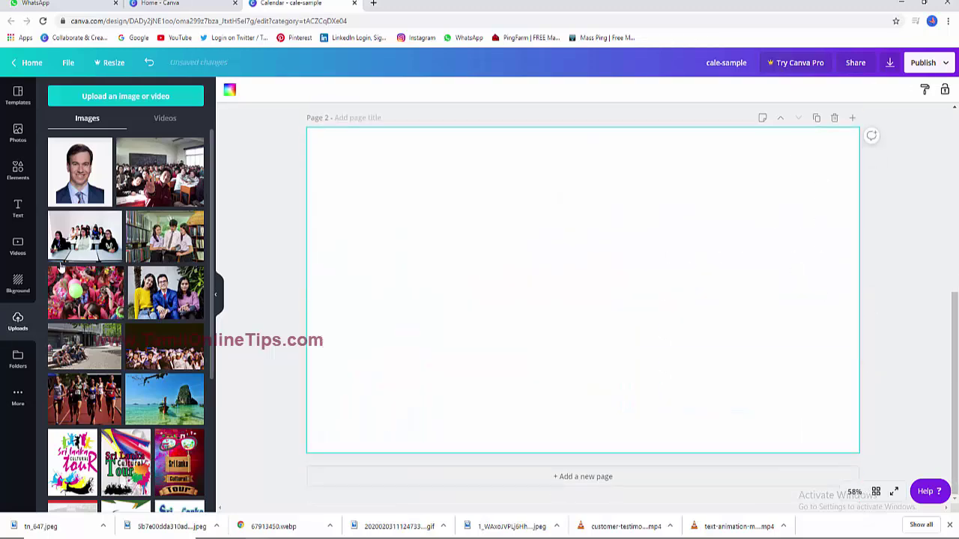
{"action": "left_click", "coordinate": [18, 96]}
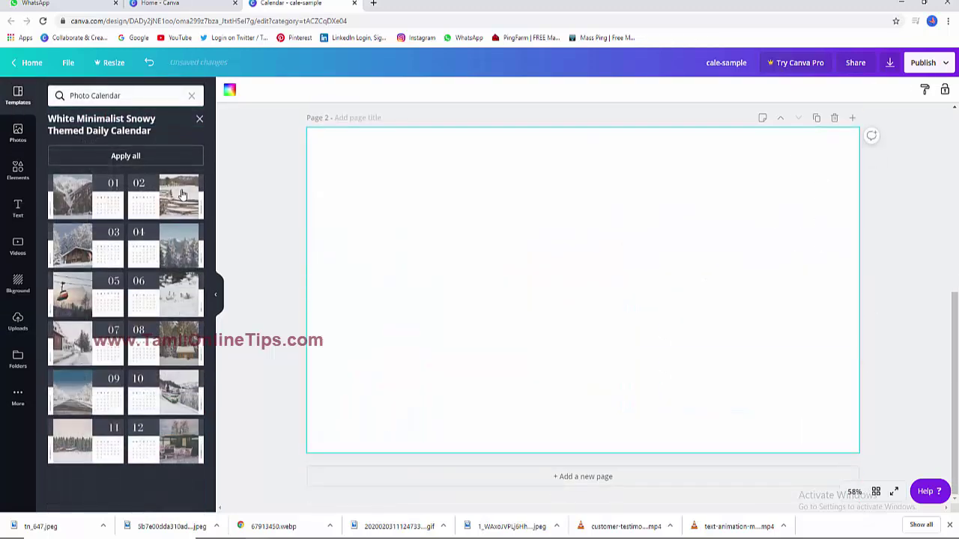
{"action": "left_click", "coordinate": [182, 194]}
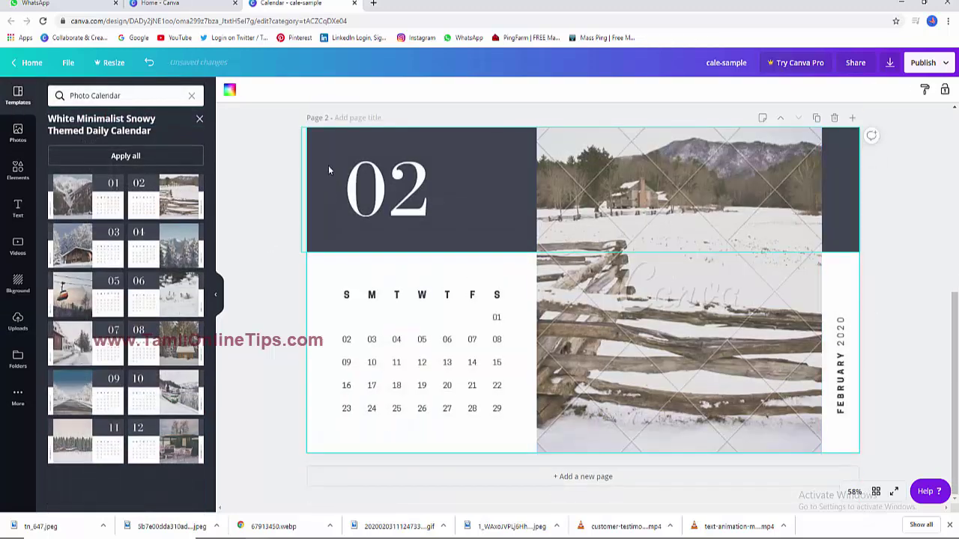
{"action": "left_click", "coordinate": [352, 198]}
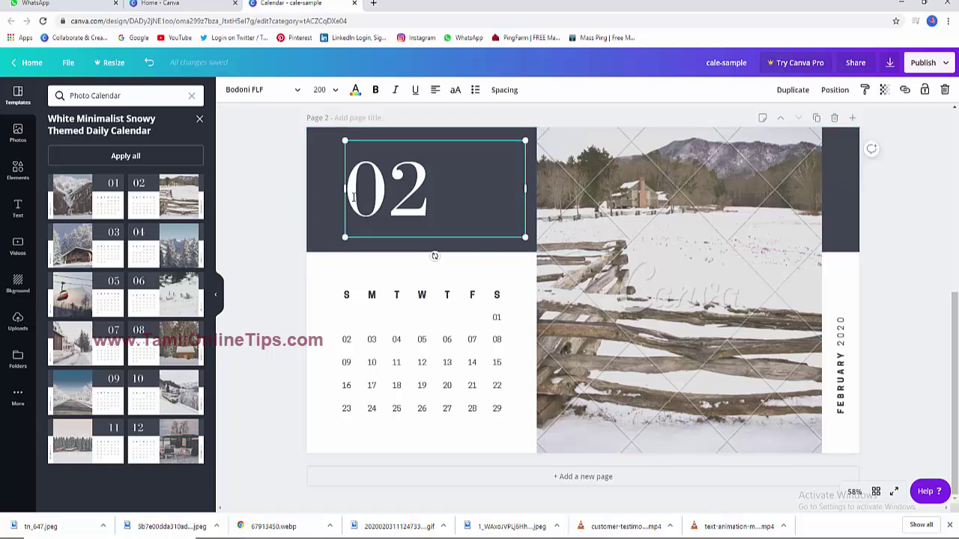
{"action": "type", "text": "0"}
Try several uploaded photos in the February frame, settling on the three-friends photo.
{"action": "left_click", "coordinate": [629, 343]}
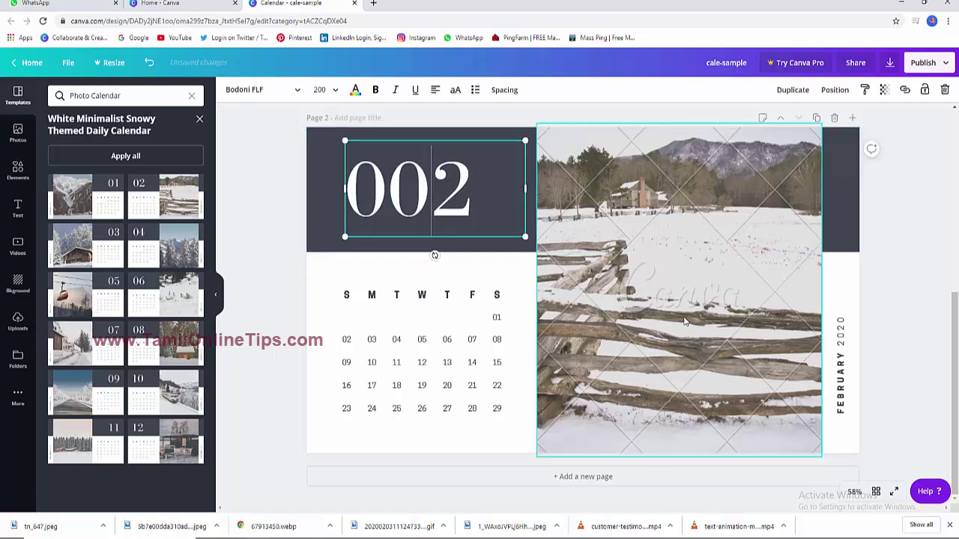
{"action": "left_click", "coordinate": [18, 322]}
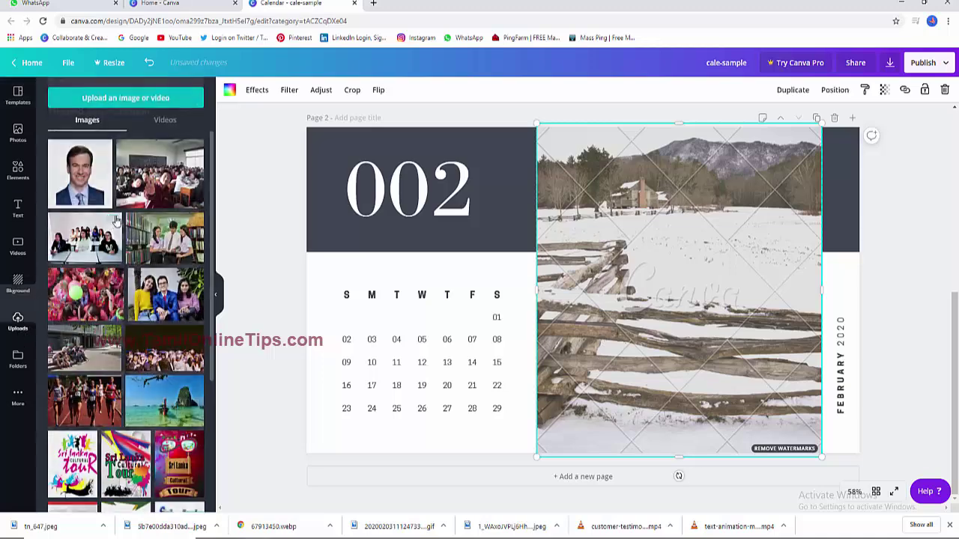
{"action": "left_click_drag", "start_coordinate": [92, 306], "coordinate": [549, 227]}
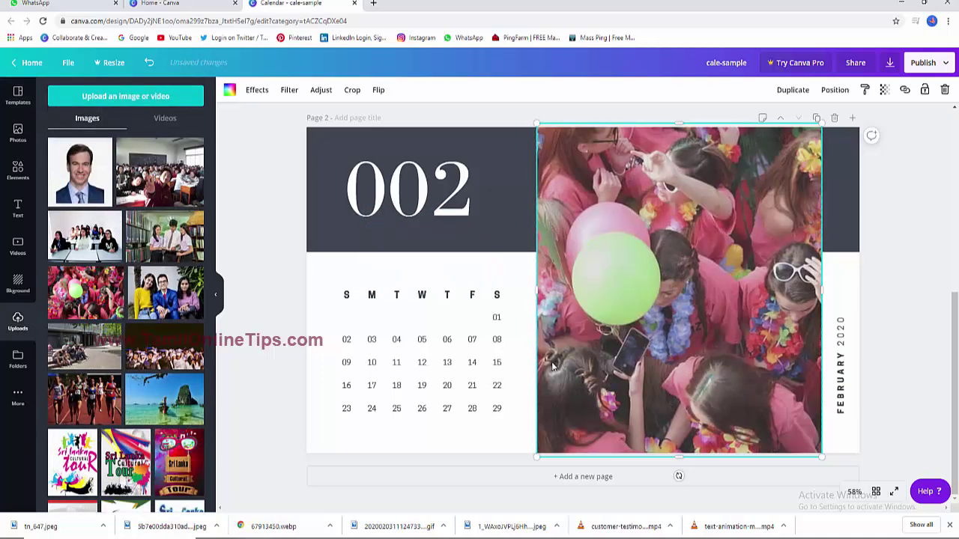
{"action": "left_click_drag", "start_coordinate": [111, 386], "coordinate": [628, 269]}
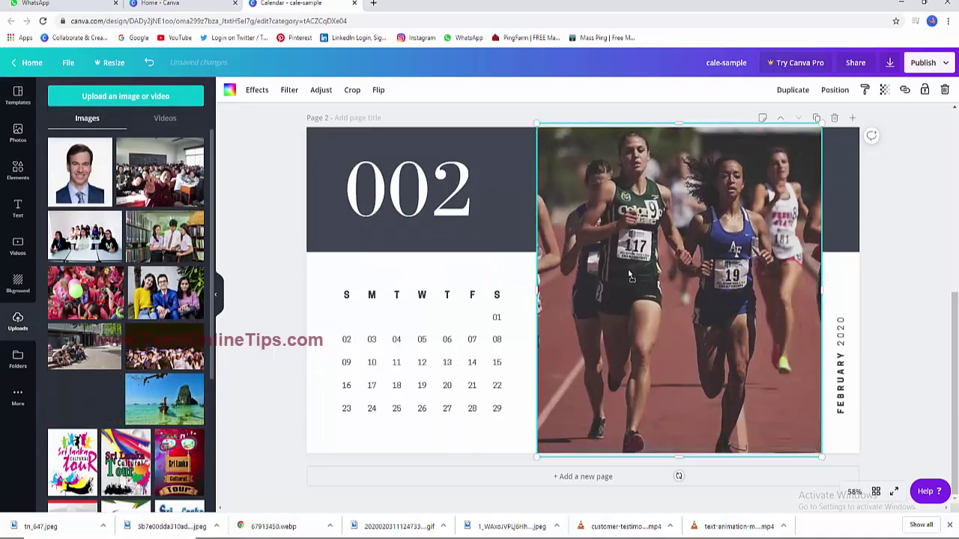
{"action": "left_click_drag", "start_coordinate": [84, 346], "coordinate": [629, 218]}
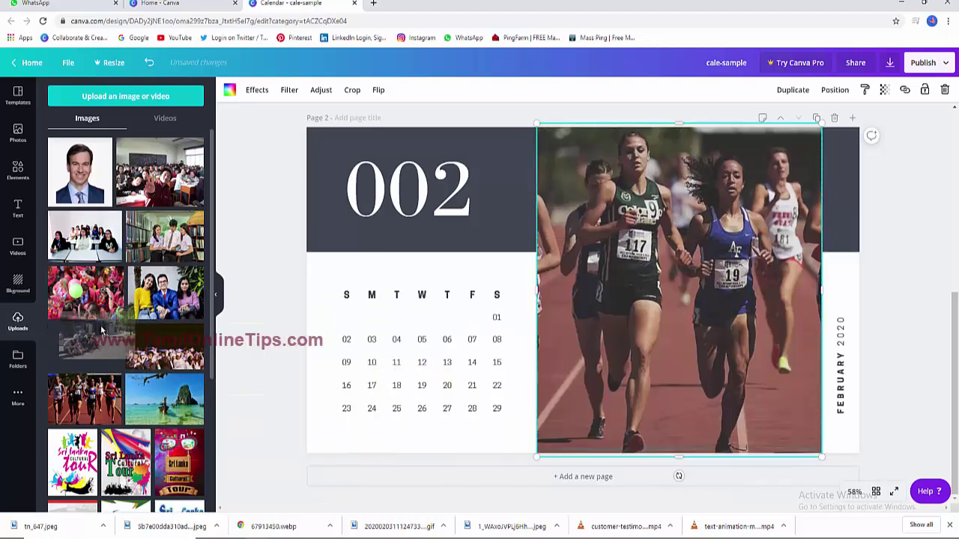
{"action": "left_click_drag", "start_coordinate": [165, 292], "coordinate": [598, 243]}
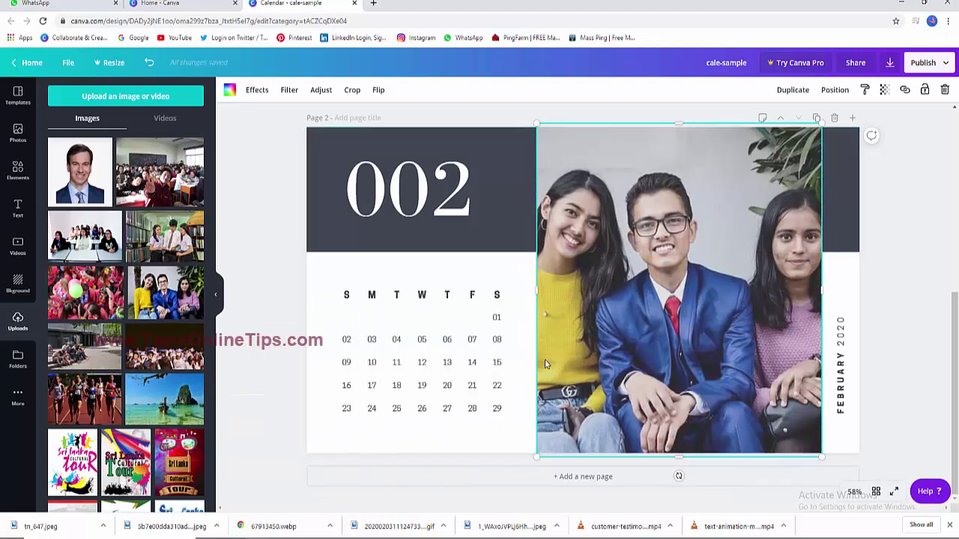
Make the February page's top band green and add a blank third page.
{"action": "left_click", "coordinate": [492, 192]}
{"action": "left_click", "coordinate": [319, 203]}
{"action": "left_click", "coordinate": [229, 91]}
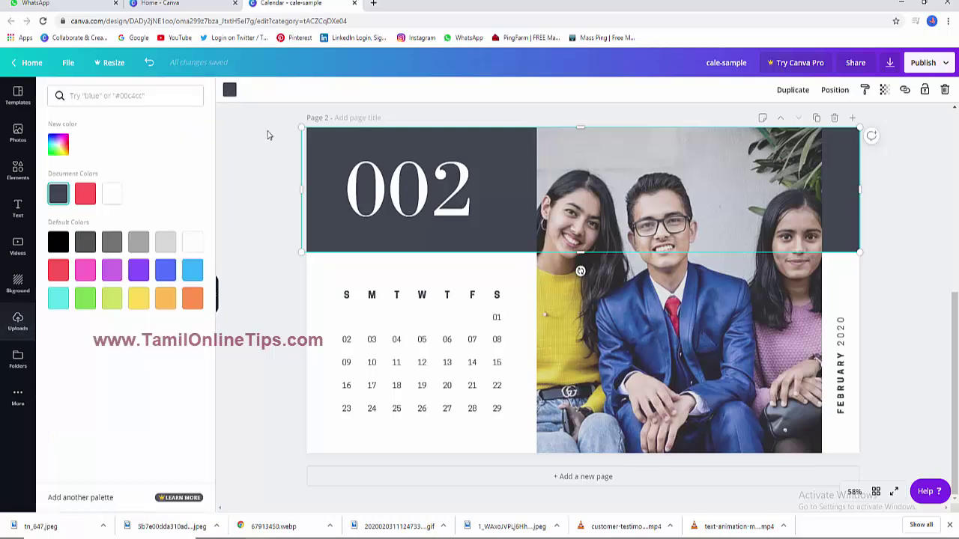
{"action": "left_click", "coordinate": [86, 299]}
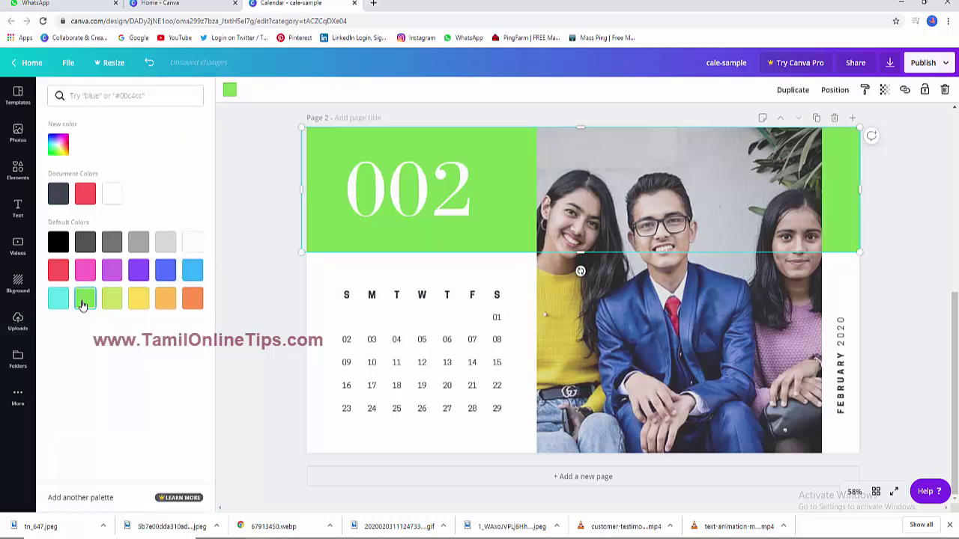
{"action": "left_click", "coordinate": [581, 380]}
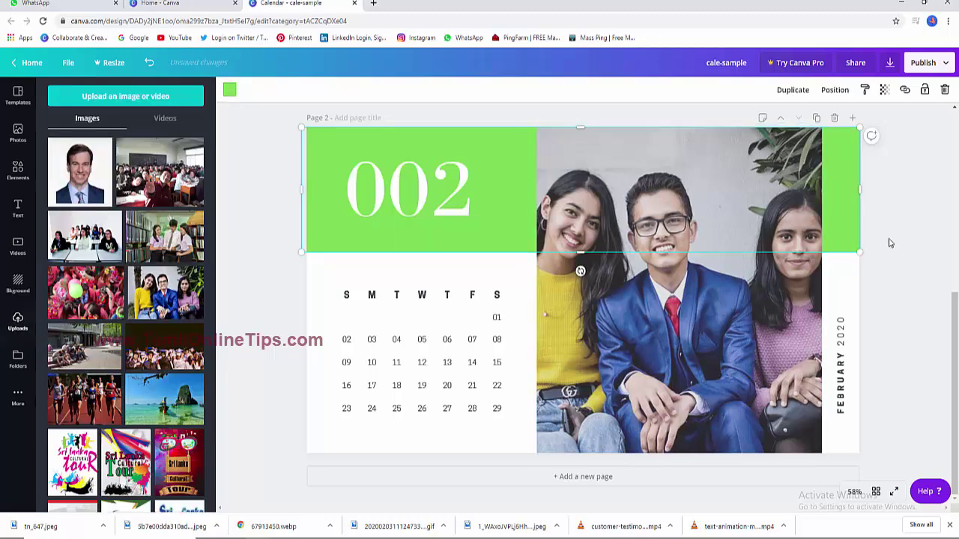
{"action": "left_click", "coordinate": [584, 477]}
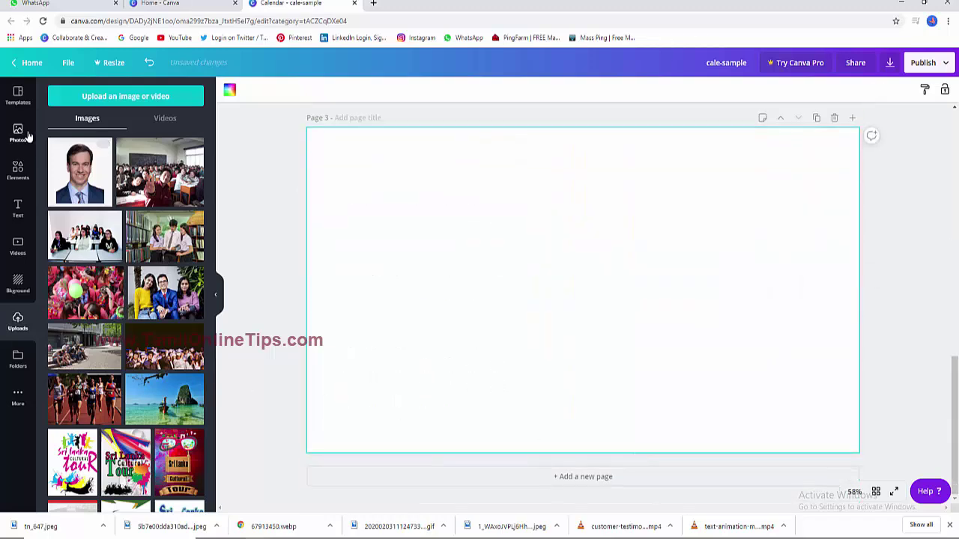
Apply the March 03 template to page 3, renumber it 003, and colour its band purple.
{"action": "left_click", "coordinate": [18, 95]}
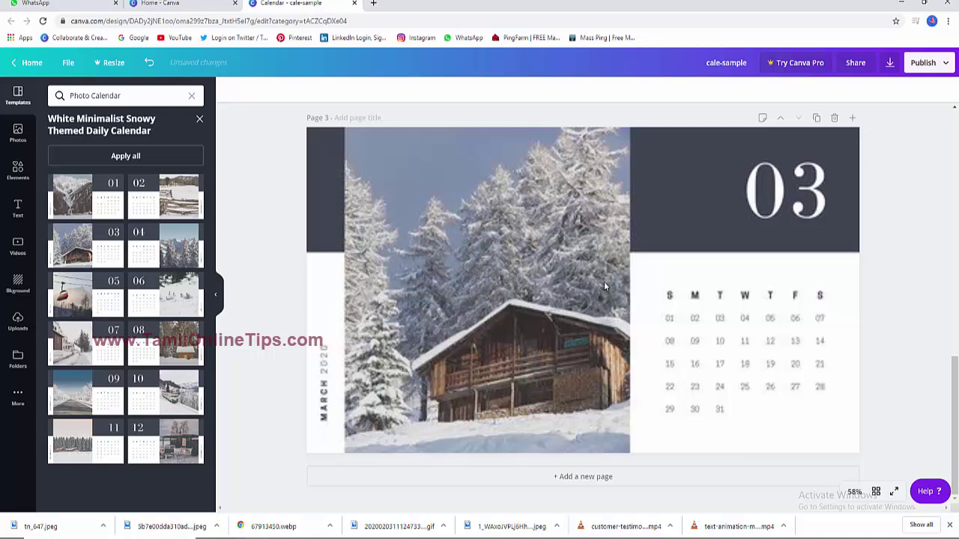
{"action": "left_click", "coordinate": [762, 117]}
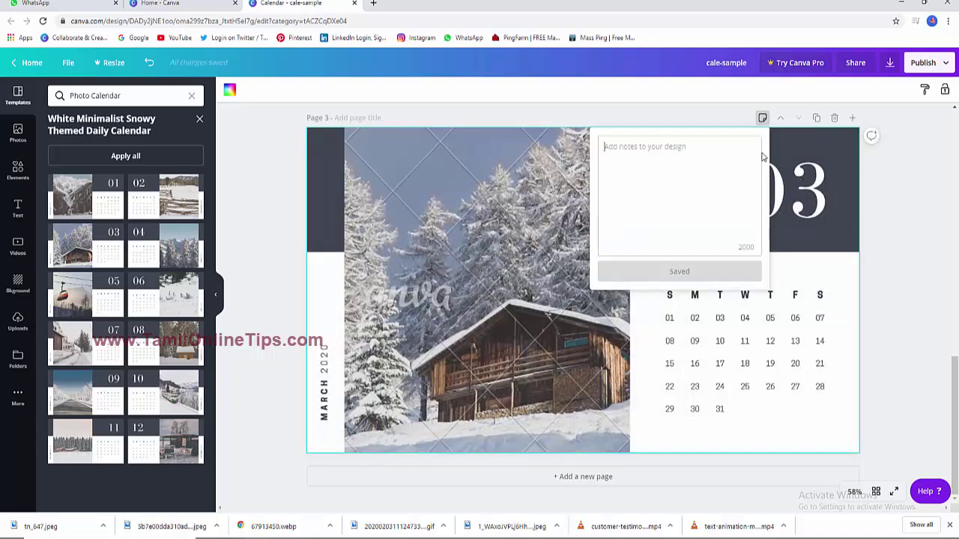
{"action": "left_click", "coordinate": [800, 184]}
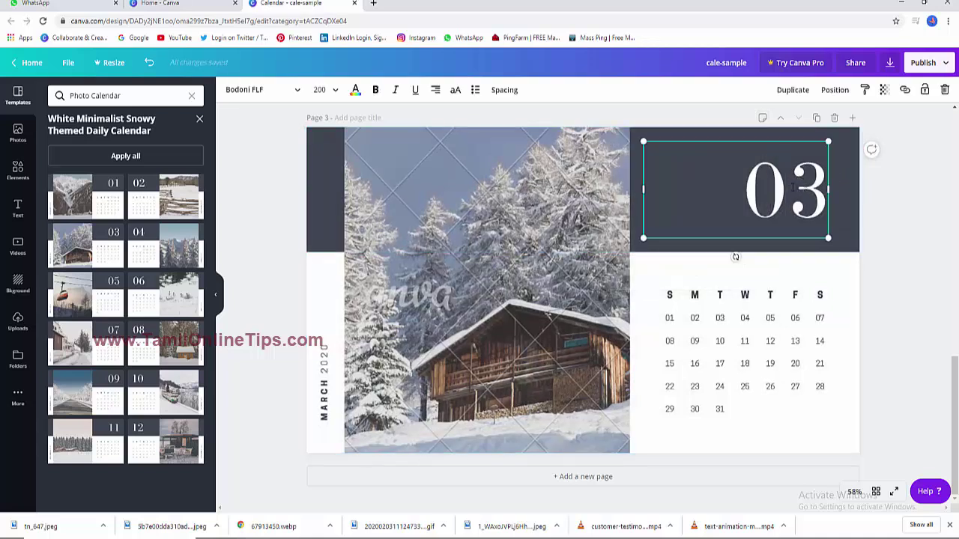
{"action": "type", "text": "0"}
{"action": "left_click", "coordinate": [706, 267]}
{"action": "left_click", "coordinate": [329, 191]}
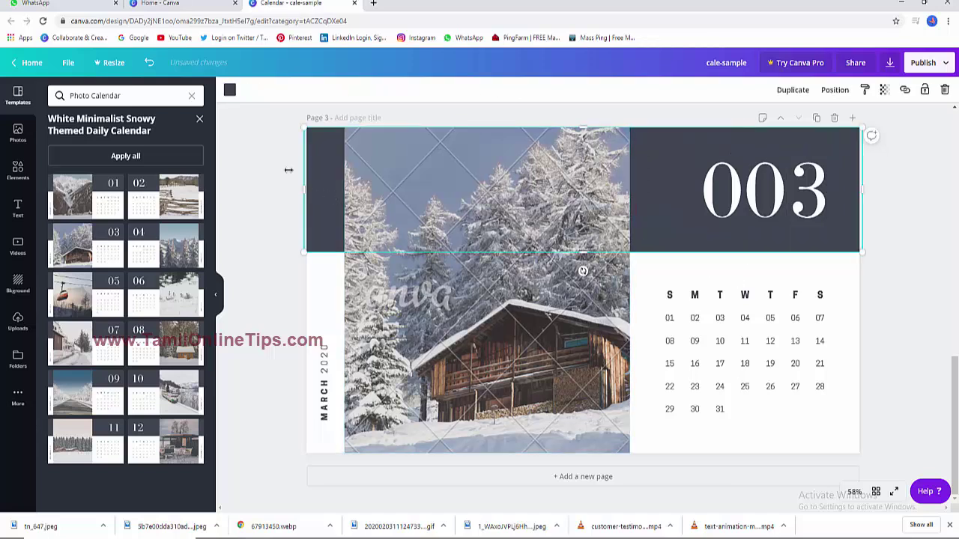
{"action": "left_click", "coordinate": [229, 89]}
{"action": "left_click", "coordinate": [139, 270]}
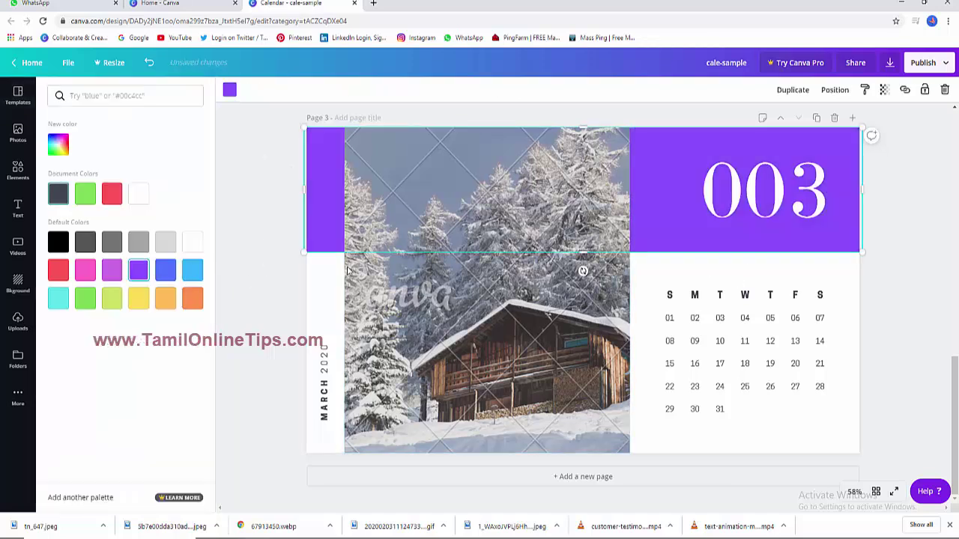
Swap the snowy cabin photo for the uploaded classroom photo.
{"action": "left_click", "coordinate": [17, 324]}
{"action": "scroll", "coordinate": [164, 385], "scroll_direction": "down", "scroll_amount": 5}
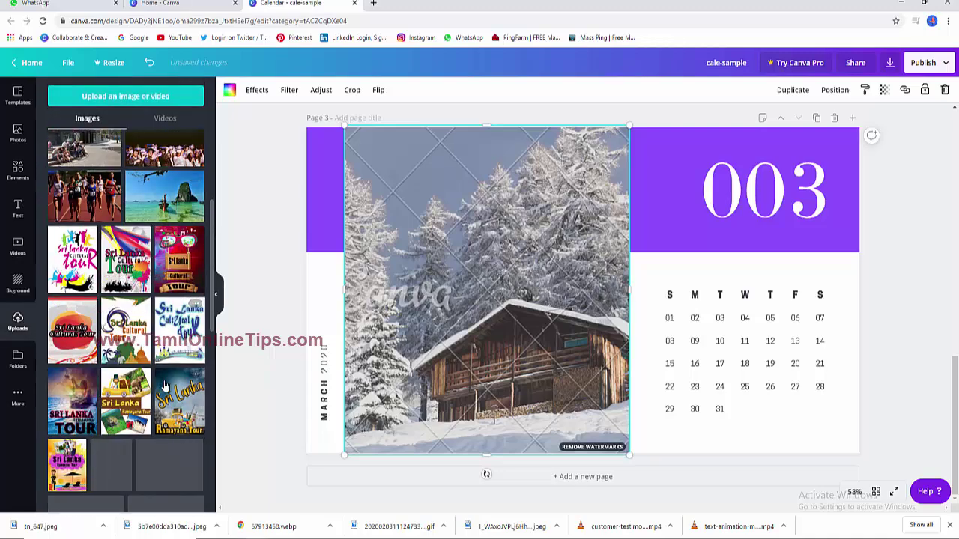
{"action": "scroll", "coordinate": [165, 299], "scroll_direction": "up", "scroll_amount": 5}
{"action": "left_click_drag", "start_coordinate": [158, 188], "coordinate": [472, 222]}
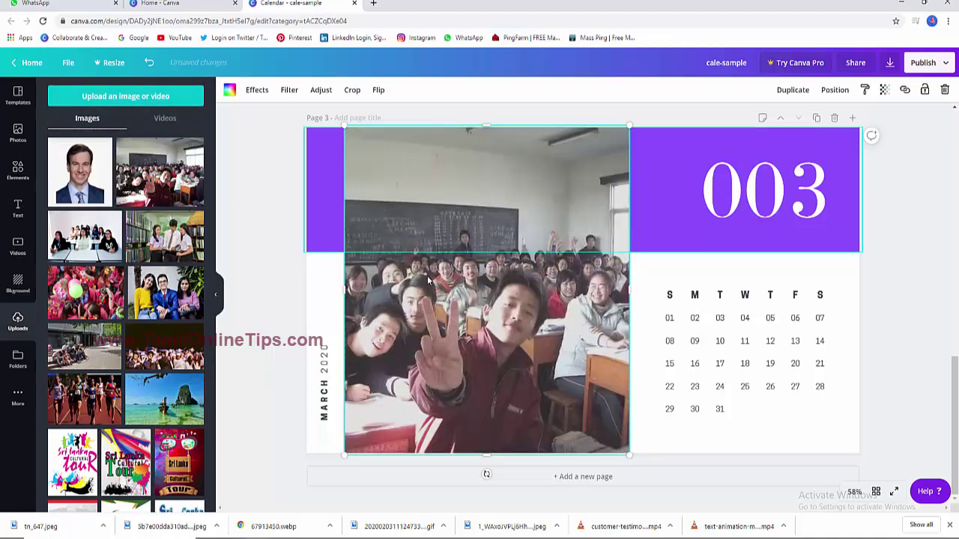
{"action": "scroll", "coordinate": [611, 256], "scroll_direction": "up", "scroll_amount": 5}
{"action": "scroll", "coordinate": [611, 256], "scroll_direction": "up", "scroll_amount": 5}
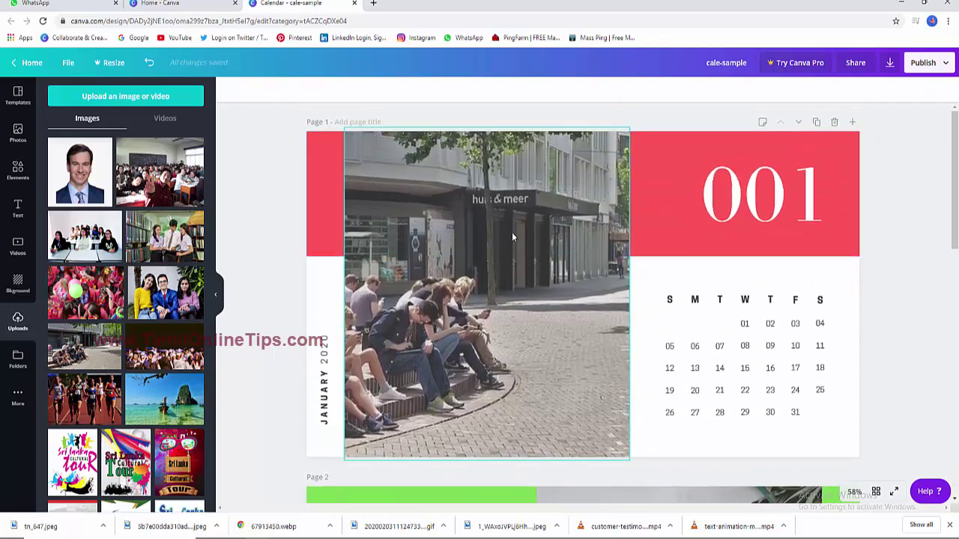
Type a 'Birthday' note on a new line under the 06 date in January's grid.
{"action": "left_click", "coordinate": [697, 348]}
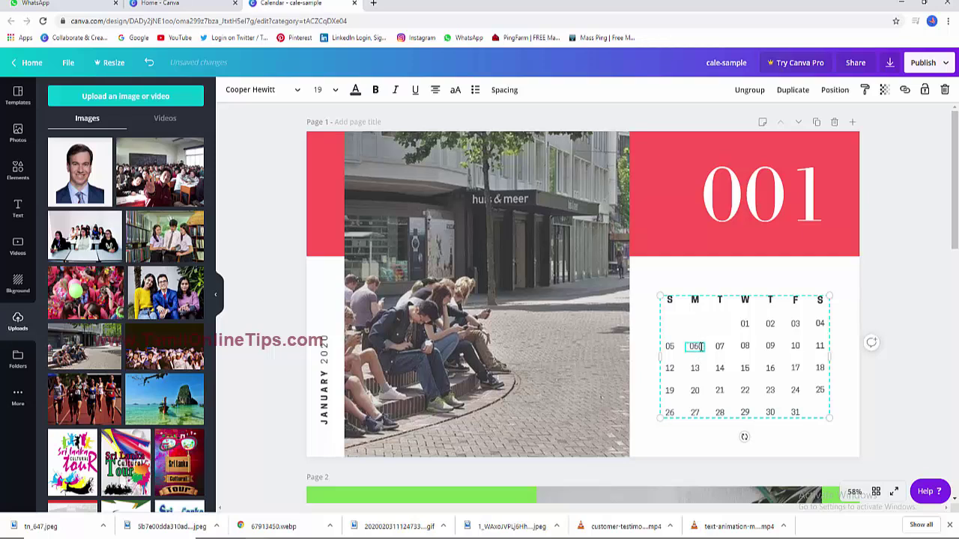
{"action": "key", "text": "Return"}
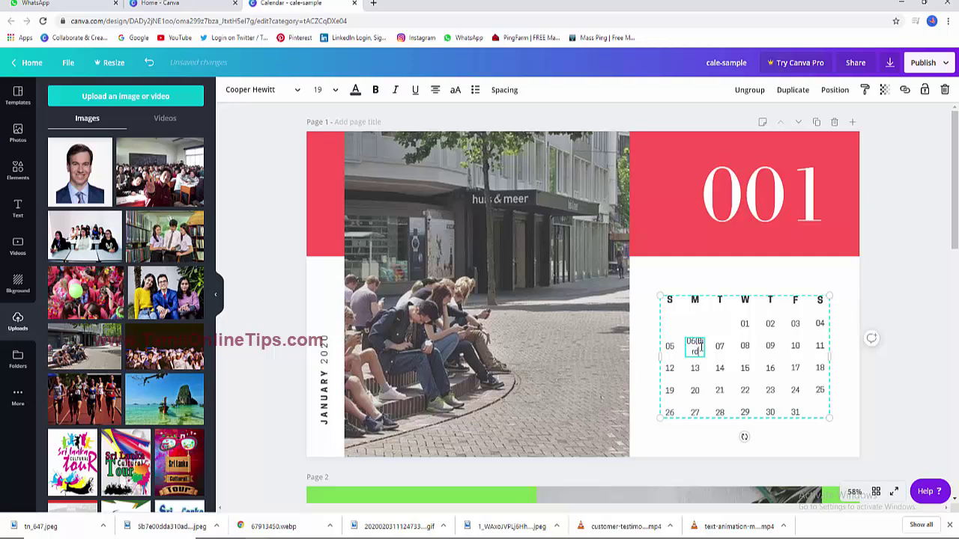
{"action": "key", "text": "BackSpace"}
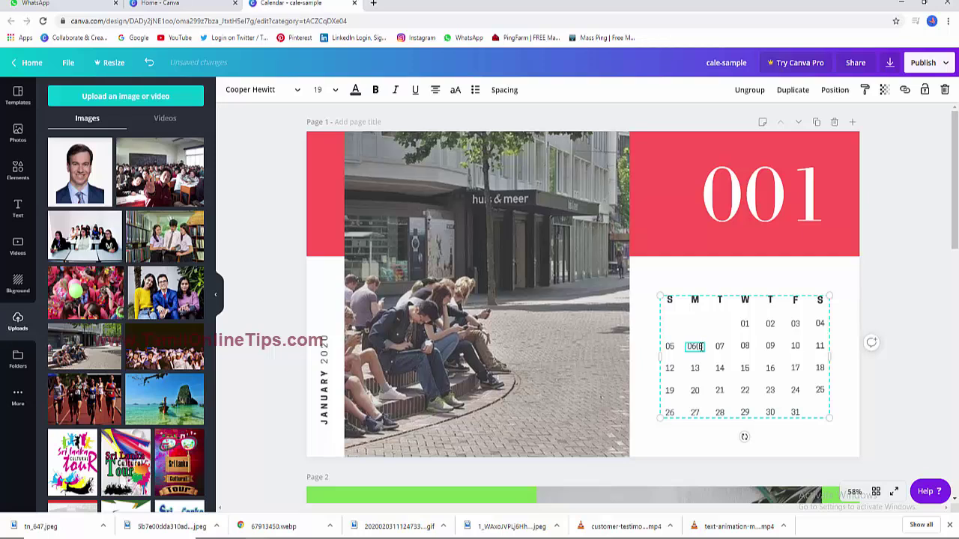
{"action": "type", "text": "Birthday"}
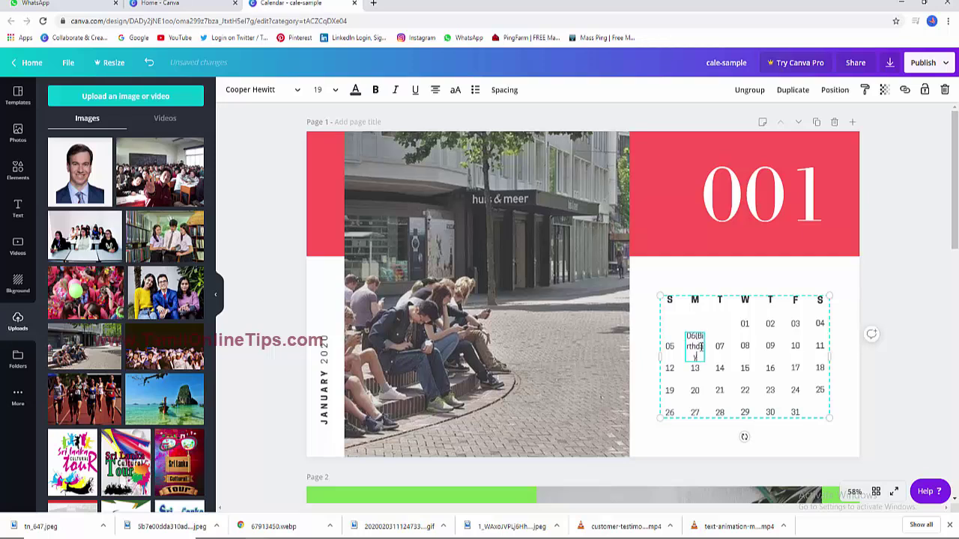
{"action": "key", "text": "Return"}
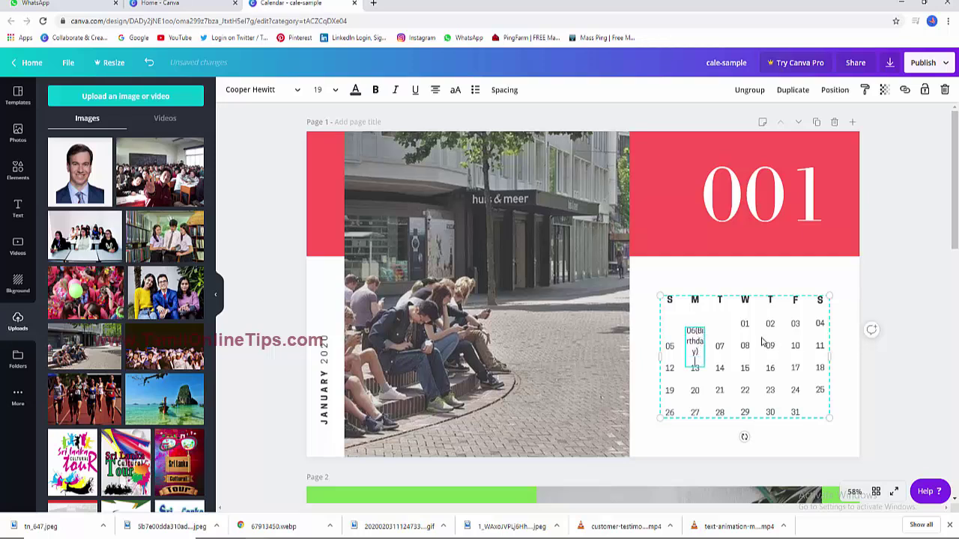
Deselect the calendar, then reselect the 06 cell and highlight its Birthday text.
{"action": "left_click", "coordinate": [701, 344]}
{"action": "left_click", "coordinate": [902, 326]}
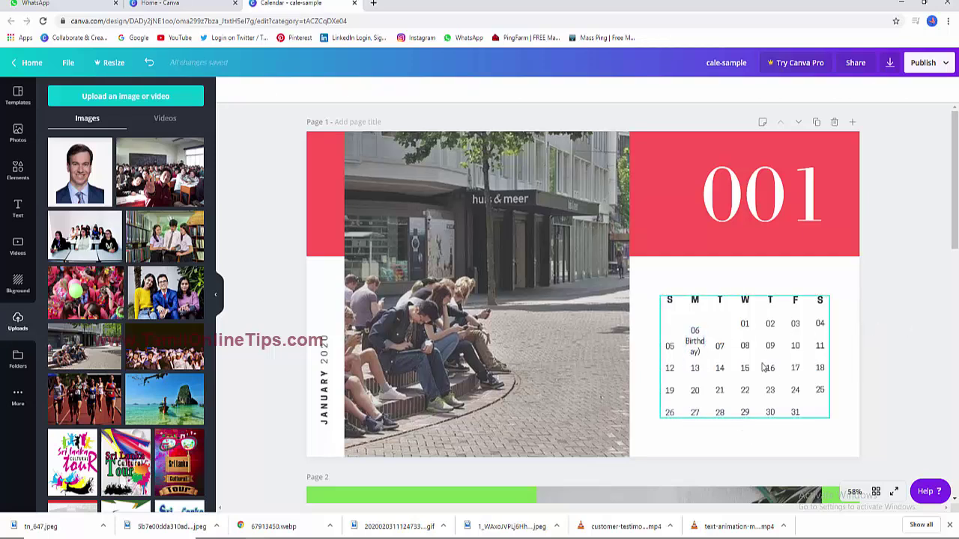
{"action": "left_click", "coordinate": [695, 348]}
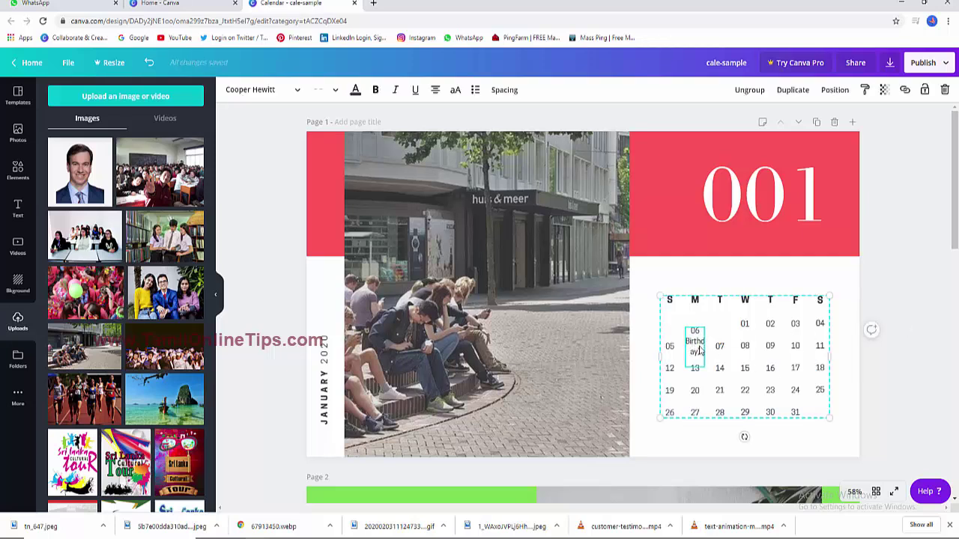
{"action": "left_click_drag", "start_coordinate": [698, 351], "coordinate": [689, 328]}
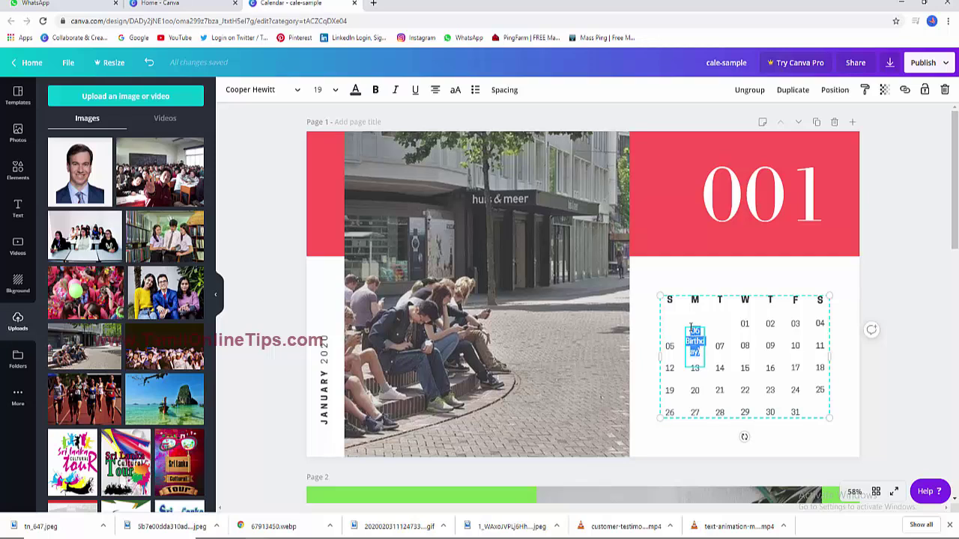
Color the 06 Birthday note purple and set its font to Abril Fatface.
{"action": "left_click", "coordinate": [356, 90]}
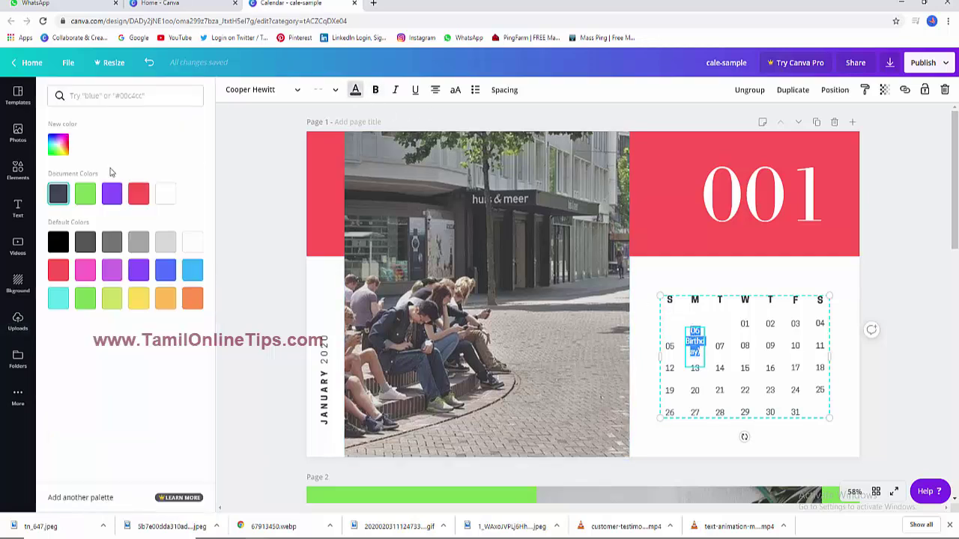
{"action": "left_click", "coordinate": [112, 196]}
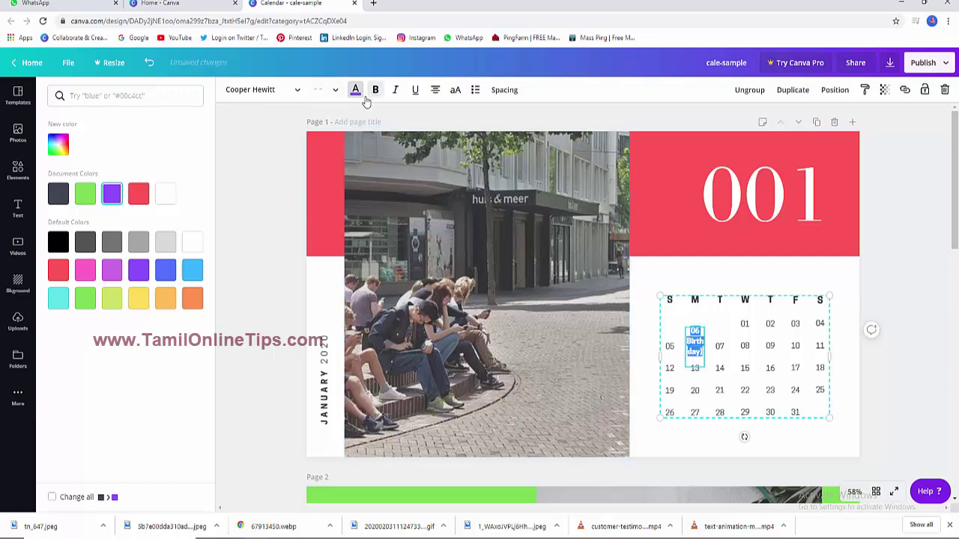
{"action": "left_click", "coordinate": [288, 90]}
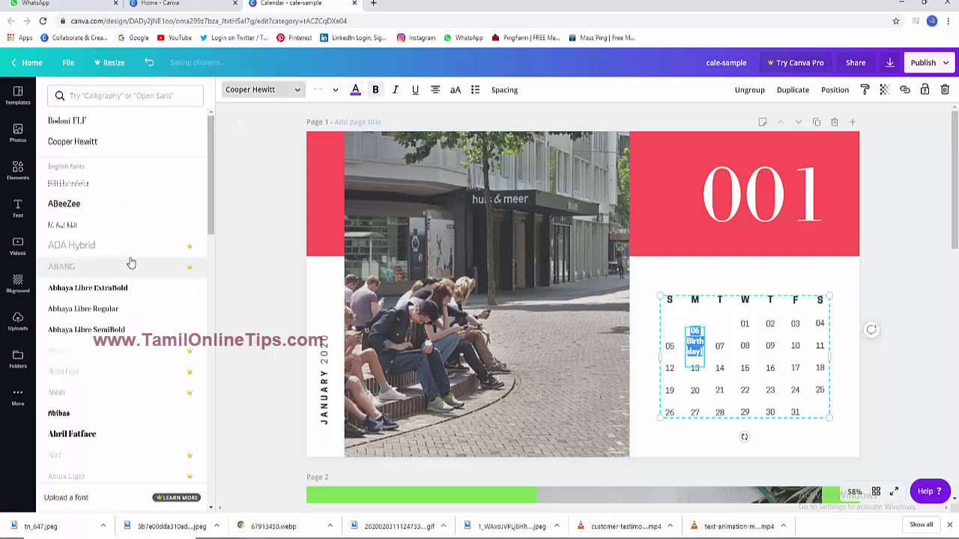
{"action": "left_click", "coordinate": [78, 432]}
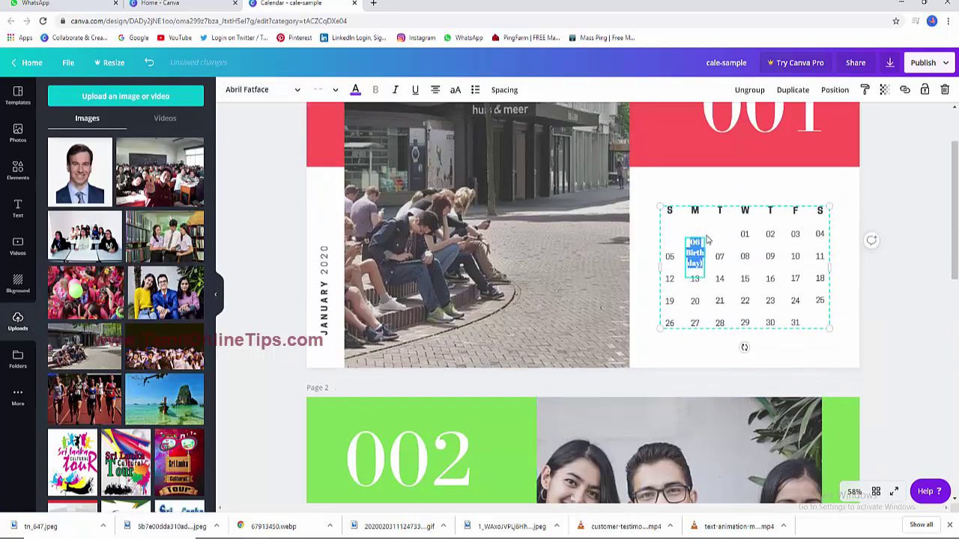
{"action": "left_click", "coordinate": [698, 188]}
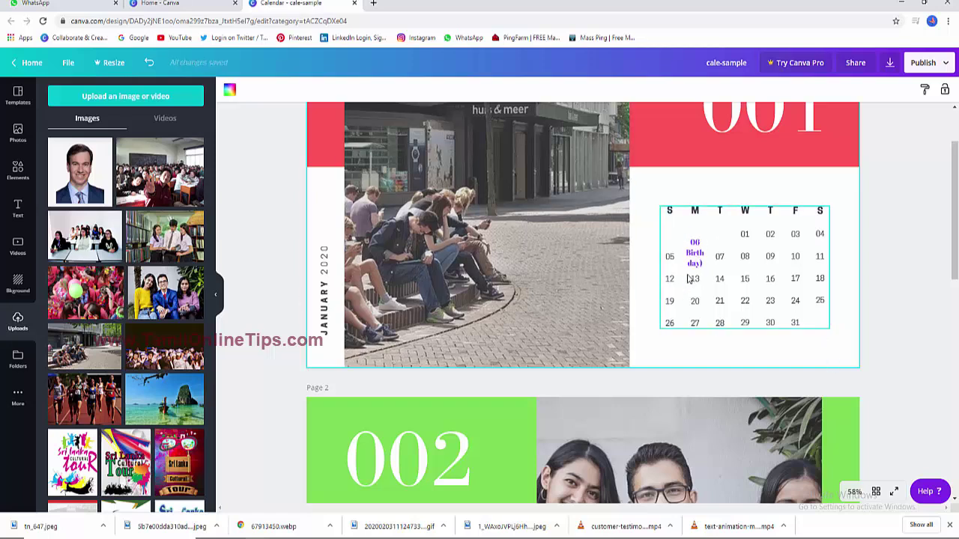
Reopen the Photo Calendar templates panel.
{"action": "scroll", "coordinate": [582, 330], "scroll_direction": "down", "scroll_amount": 3}
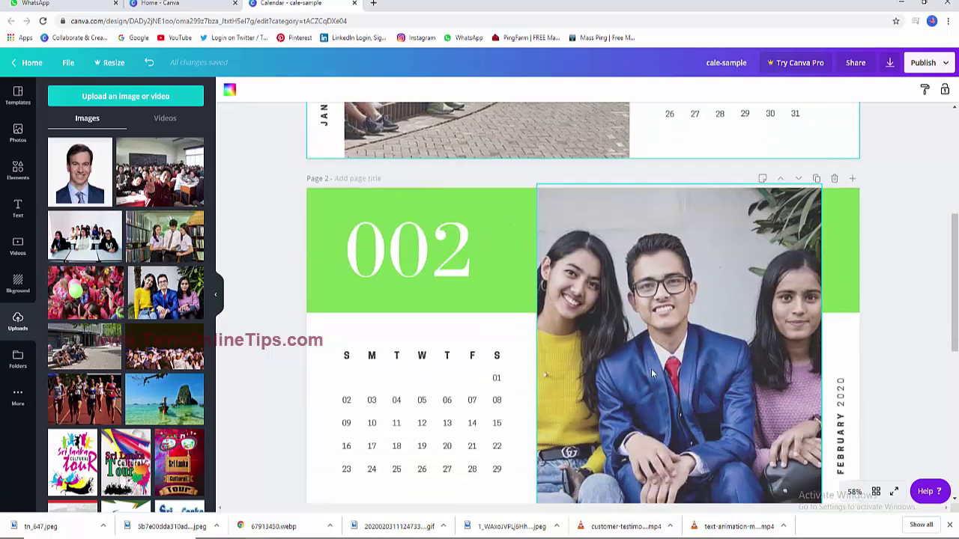
{"action": "scroll", "coordinate": [650, 369], "scroll_direction": "down", "scroll_amount": 3}
{"action": "scroll", "coordinate": [571, 453], "scroll_direction": "down", "scroll_amount": 2}
{"action": "scroll", "coordinate": [572, 453], "scroll_direction": "up", "scroll_amount": 5}
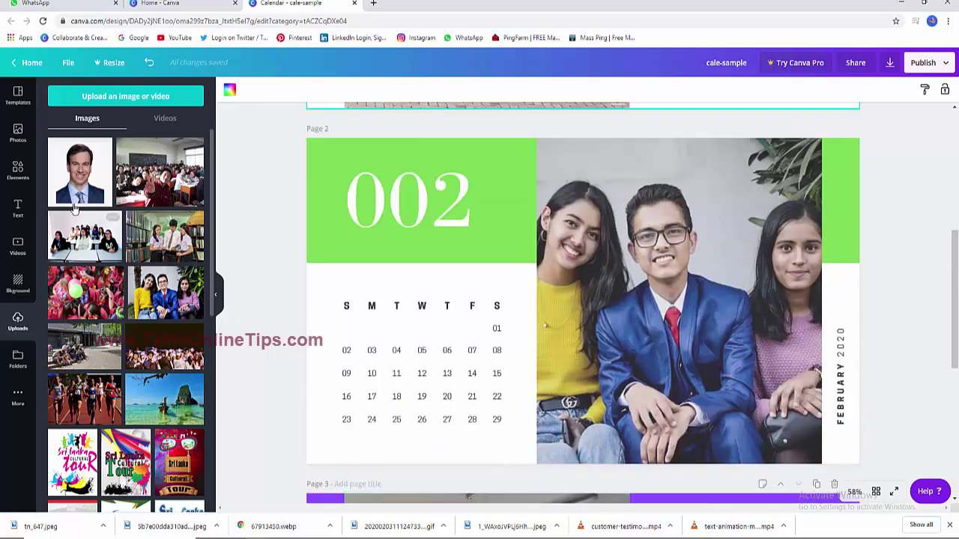
{"action": "left_click", "coordinate": [18, 96]}
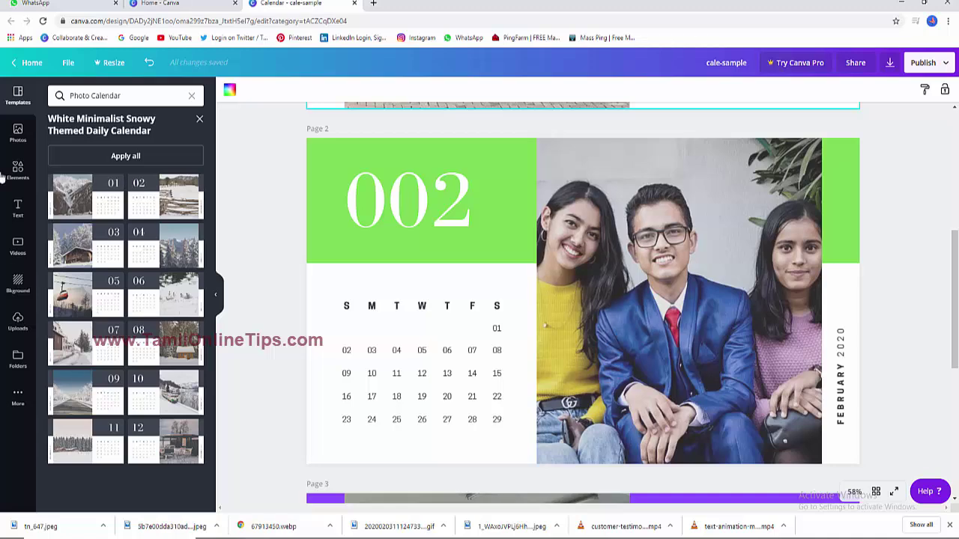
Close the snowy template's pages and open the Black Photo Collage Calendar pages.
{"action": "left_click", "coordinate": [18, 132]}
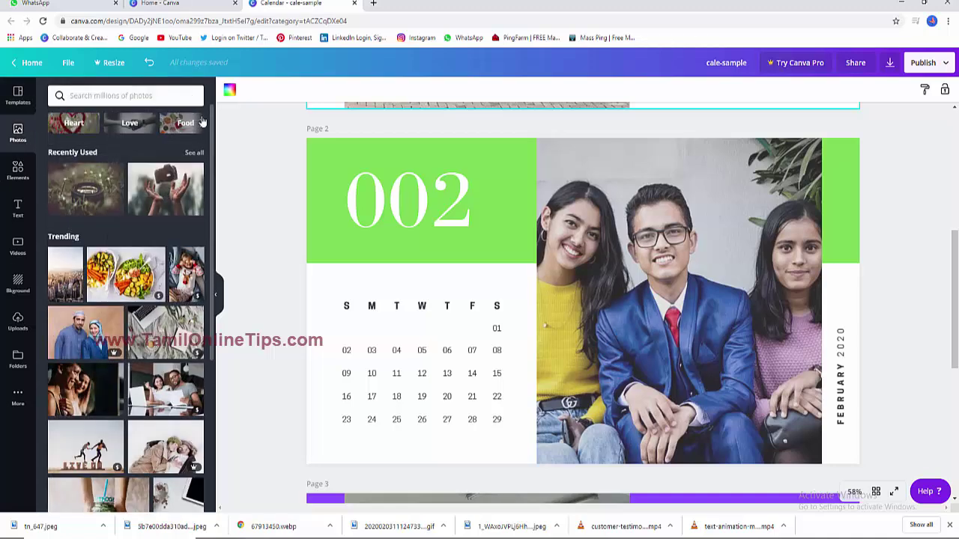
{"action": "left_click", "coordinate": [17, 96]}
{"action": "left_click", "coordinate": [199, 119]}
{"action": "scroll", "coordinate": [86, 300], "scroll_direction": "down", "scroll_amount": 3}
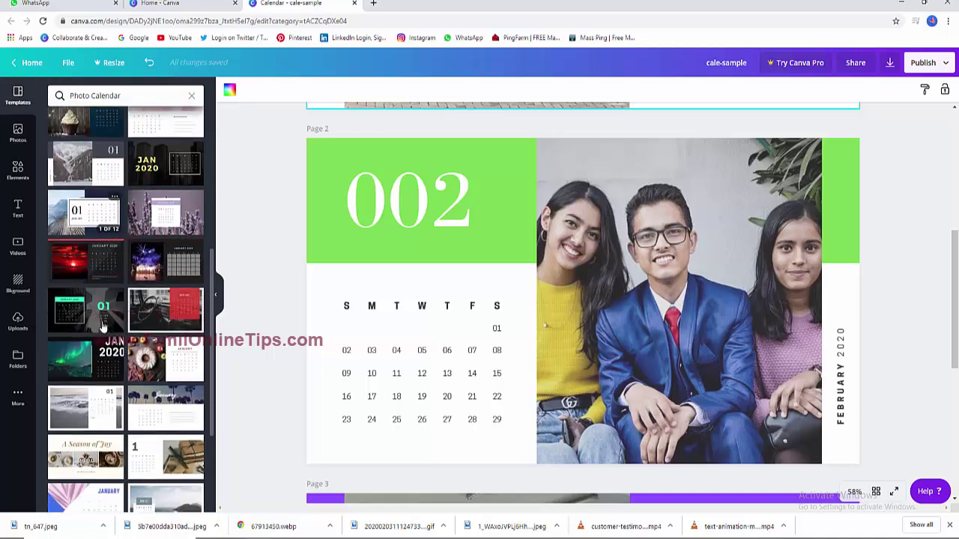
{"action": "left_click", "coordinate": [79, 265]}
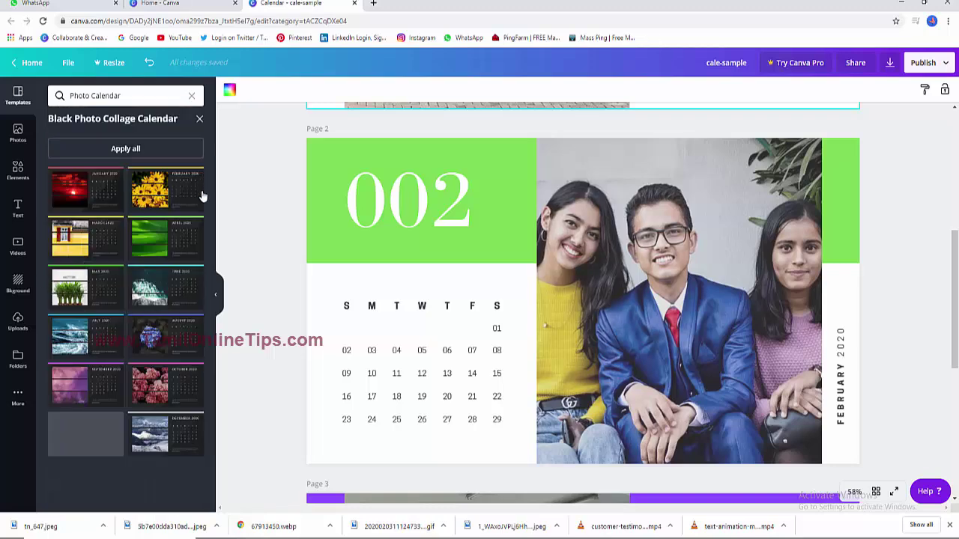
Add a fourth page with the January 2020 collage design and select its photo grid.
{"action": "scroll", "coordinate": [514, 392], "scroll_direction": "down", "scroll_amount": 1}
{"action": "scroll", "coordinate": [525, 429], "scroll_direction": "down", "scroll_amount": 5}
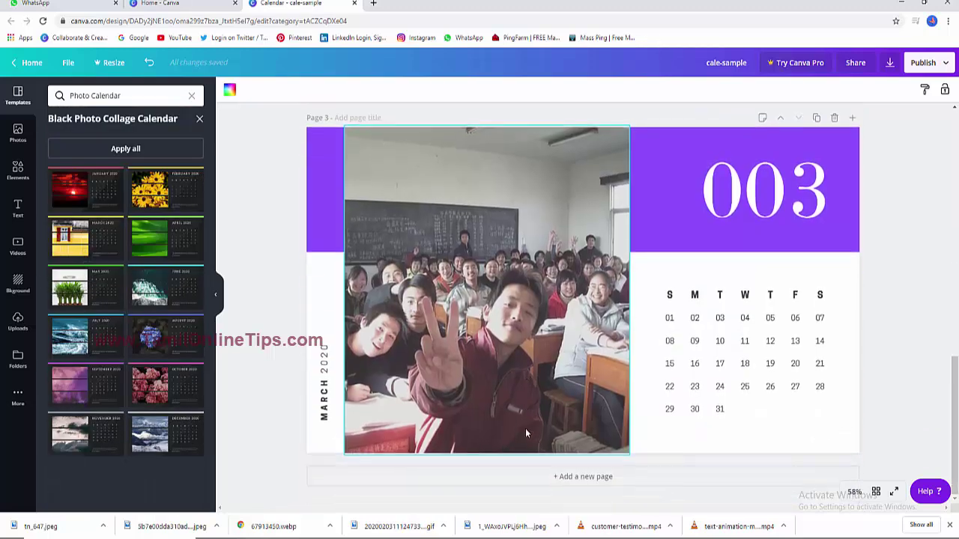
{"action": "left_click", "coordinate": [517, 476]}
{"action": "left_click", "coordinate": [68, 201]}
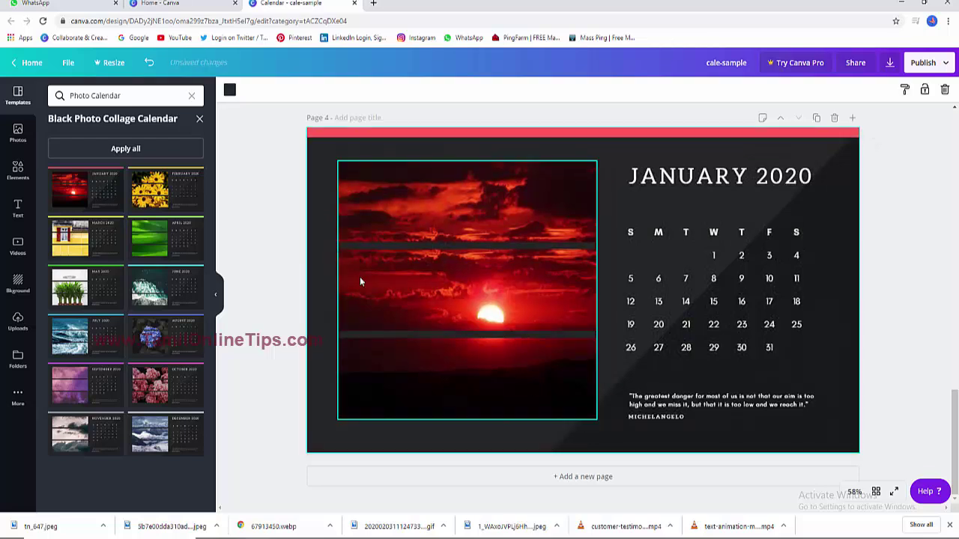
{"action": "left_click", "coordinate": [464, 202]}
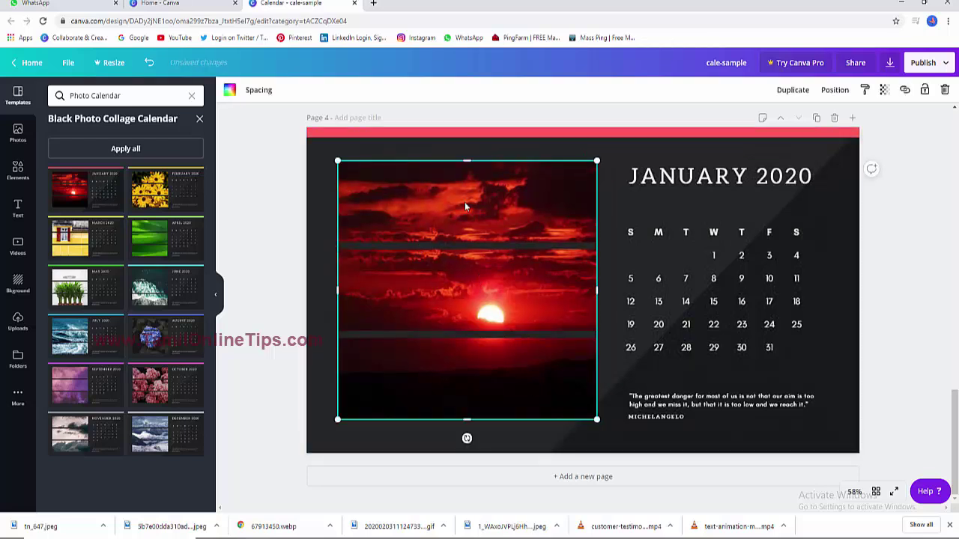
Drop the camera-lens and smiling-couple stock photos into the page 4 grid slots.
{"action": "left_click", "coordinate": [18, 133]}
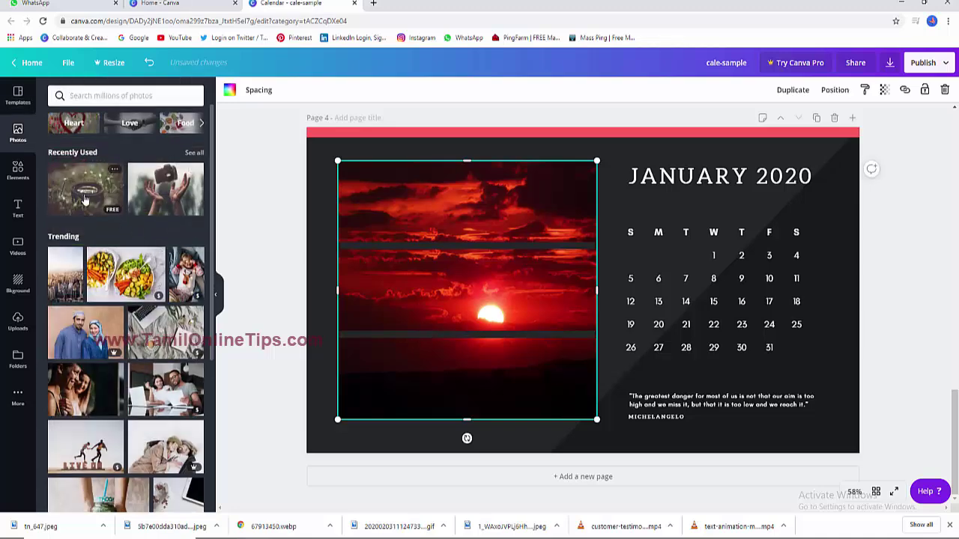
{"action": "left_click_drag", "start_coordinate": [86, 188], "coordinate": [431, 313]}
{"action": "scroll", "coordinate": [430, 309], "scroll_direction": "up", "scroll_amount": 3}
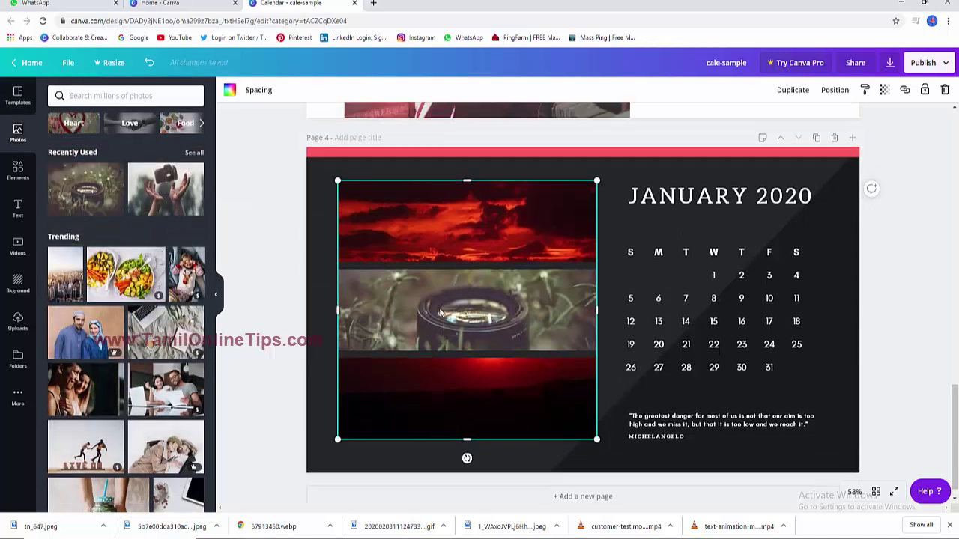
{"action": "left_click_drag", "start_coordinate": [165, 189], "coordinate": [450, 370]}
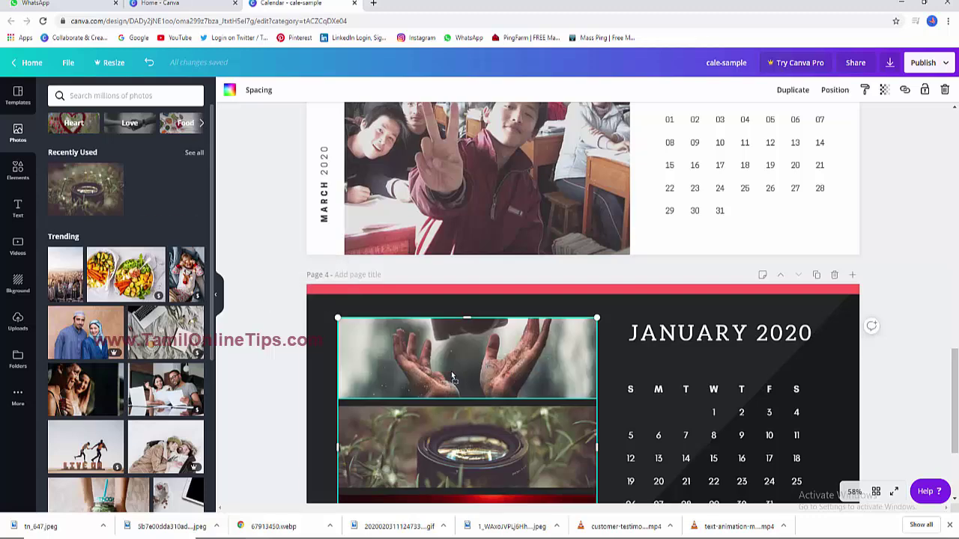
{"action": "scroll", "coordinate": [502, 398], "scroll_direction": "down", "scroll_amount": 3}
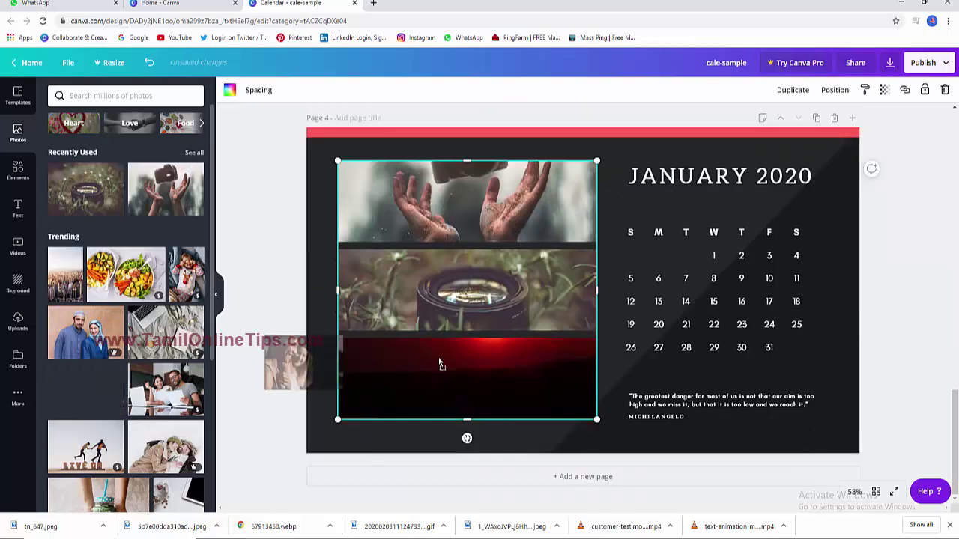
{"action": "mouse_move", "coordinate": [105, 380]}
{"action": "left_mouse_down"}
{"action": "mouse_move", "coordinate": [441, 363]}
{"action": "mouse_move", "coordinate": [425, 341]}
{"action": "left_mouse_up"}
{"action": "left_click", "coordinate": [416, 376]}
{"action": "mouse_move", "coordinate": [620, 178]}
{"action": "left_mouse_down"}
{"action": "mouse_move", "coordinate": [414, 171]}
{"action": "mouse_move", "coordinate": [512, 171]}
{"action": "left_mouse_up"}
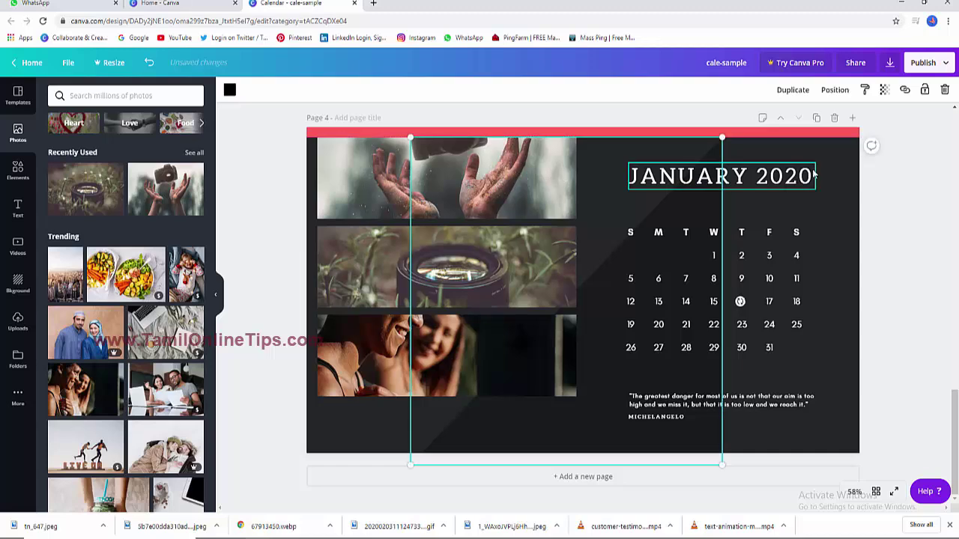
Move the January 2020 calendar text left and the photo column right.
{"action": "left_click", "coordinate": [839, 188]}
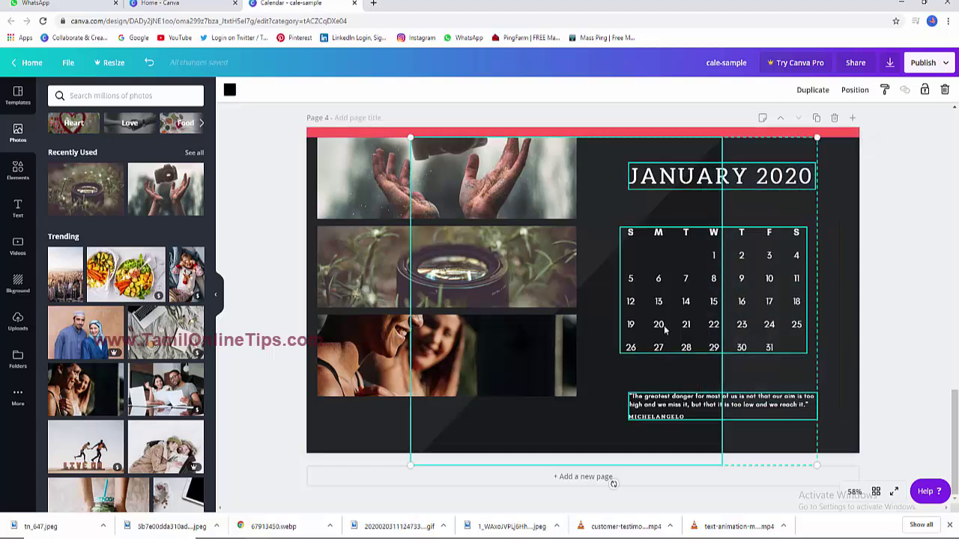
{"action": "left_click_drag", "start_coordinate": [687, 324], "coordinate": [432, 318]}
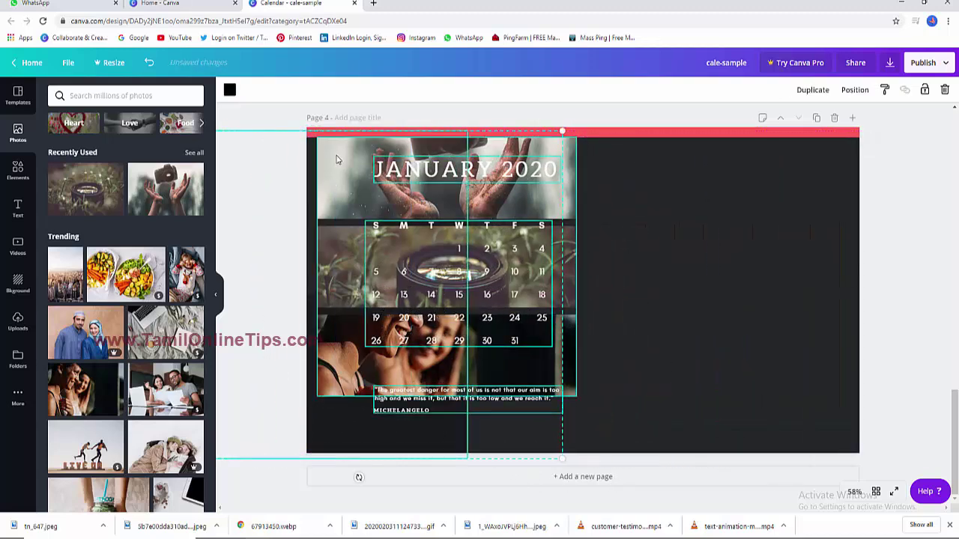
{"action": "left_click_drag", "start_coordinate": [569, 196], "coordinate": [822, 196]}
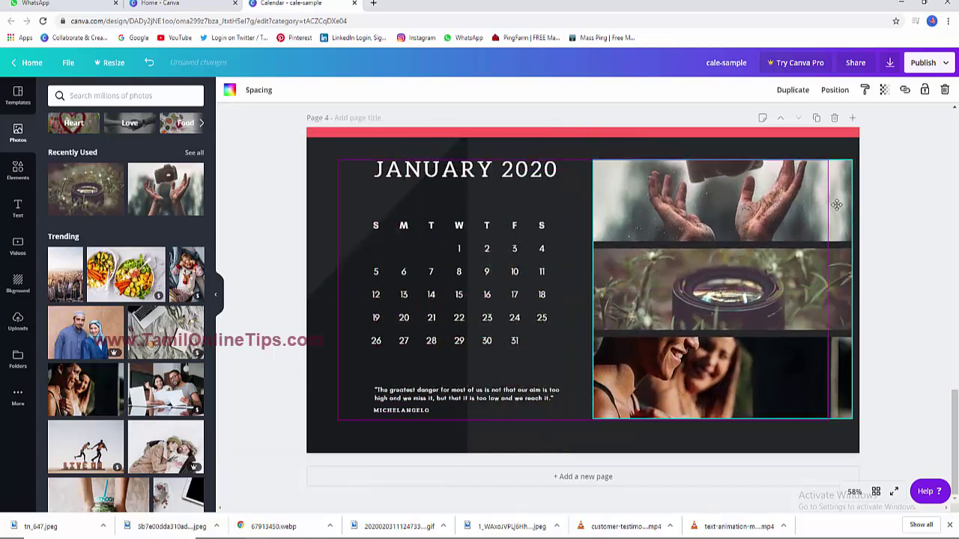
Resize the thin vertical line and select the Michelangelo quote text for editing.
{"action": "left_click", "coordinate": [346, 204]}
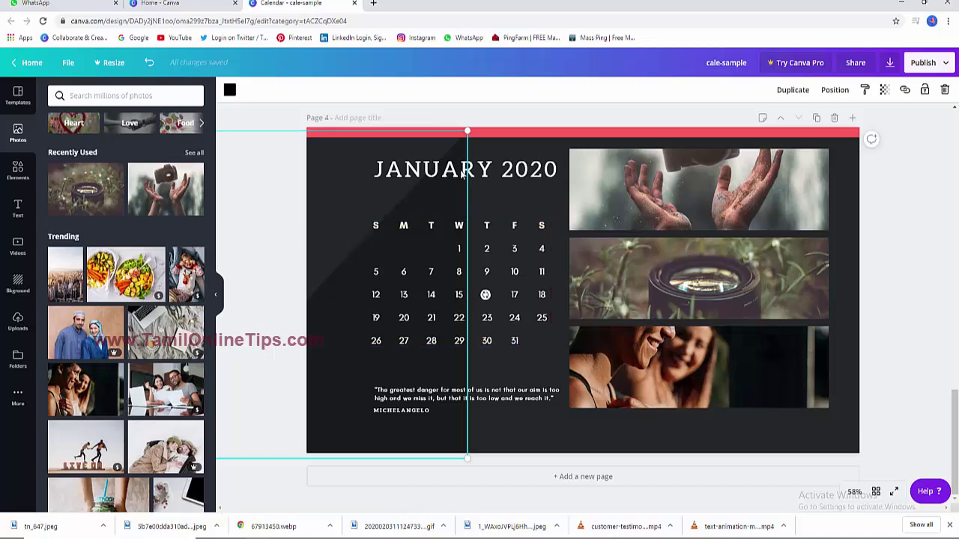
{"action": "mouse_move", "coordinate": [467, 131]}
{"action": "left_mouse_down"}
{"action": "mouse_move", "coordinate": [343, 187]}
{"action": "mouse_move", "coordinate": [575, 327]}
{"action": "mouse_move", "coordinate": [534, 232]}
{"action": "mouse_move", "coordinate": [786, 357]}
{"action": "mouse_move", "coordinate": [434, 138]}
{"action": "mouse_move", "coordinate": [561, 177]}
{"action": "left_mouse_up"}
{"action": "left_click", "coordinate": [479, 411]}
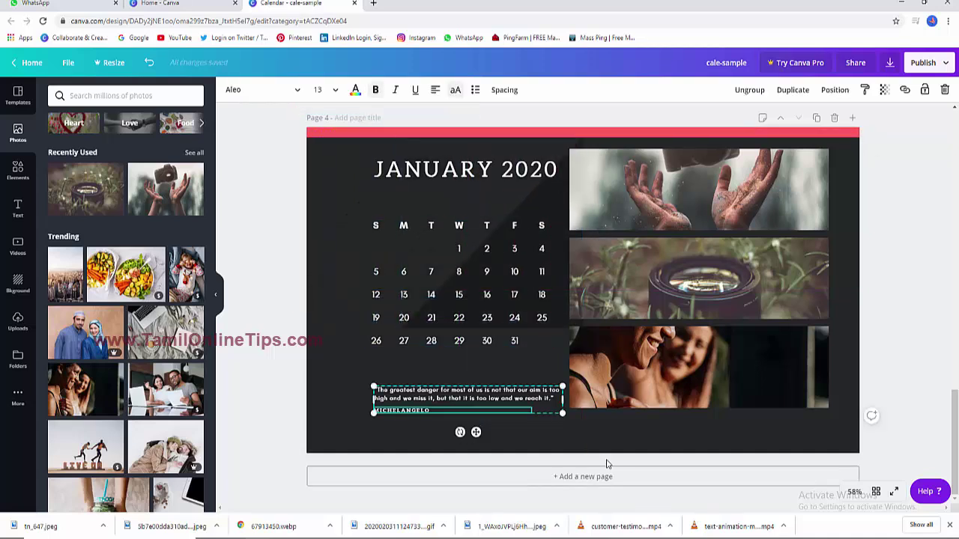
{"action": "left_click", "coordinate": [429, 401]}
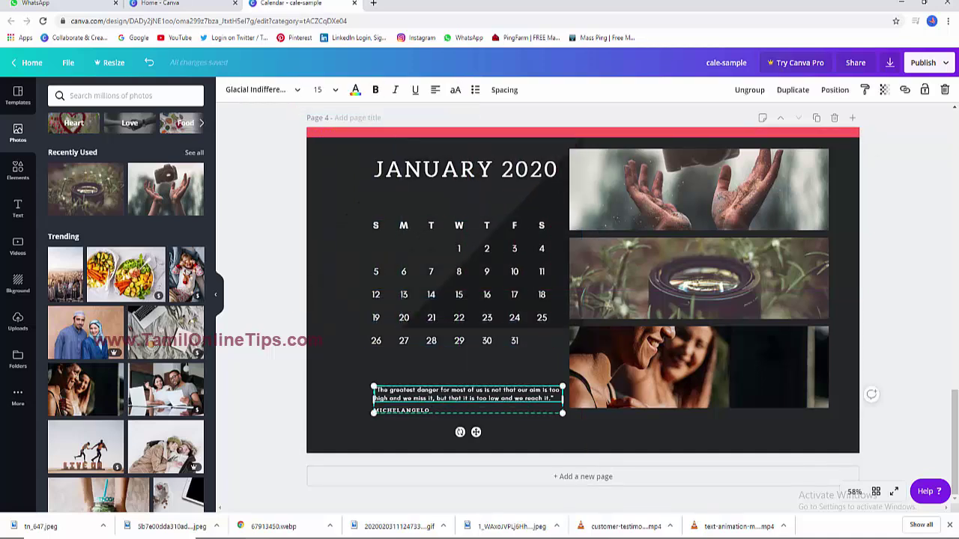
{"action": "double_click", "coordinate": [551, 398]}
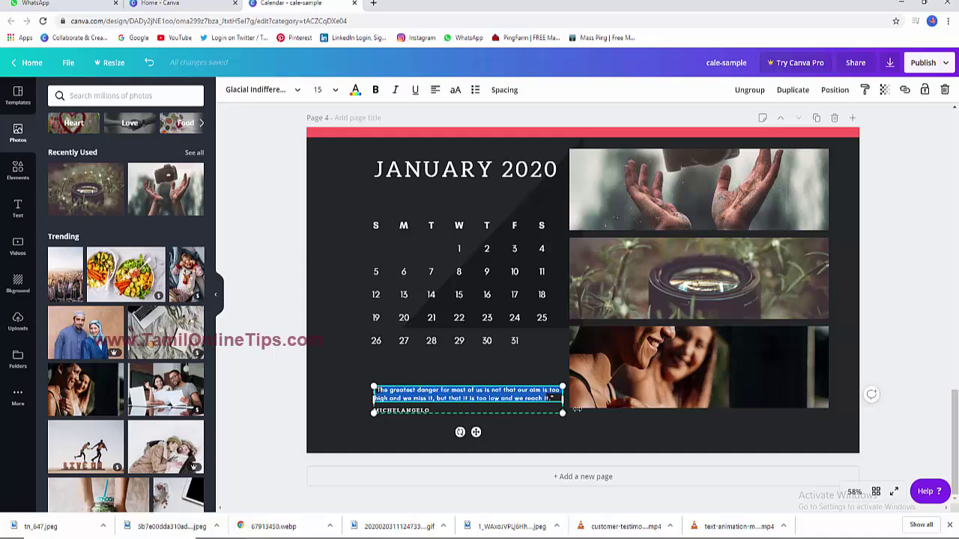
Set the download to PDF Standard with all pages included.
{"action": "scroll", "coordinate": [582, 299], "scroll_direction": "up", "scroll_amount": 5}
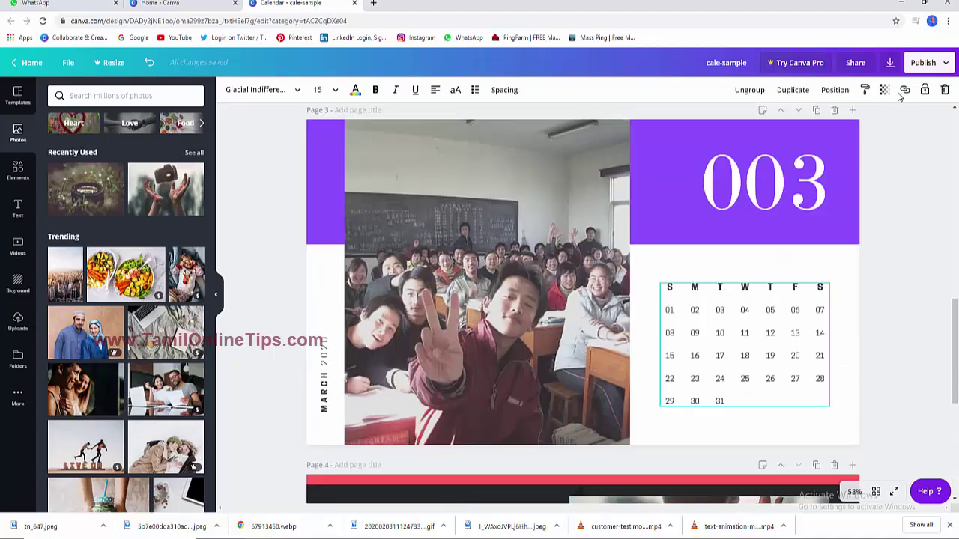
{"action": "left_click", "coordinate": [889, 62]}
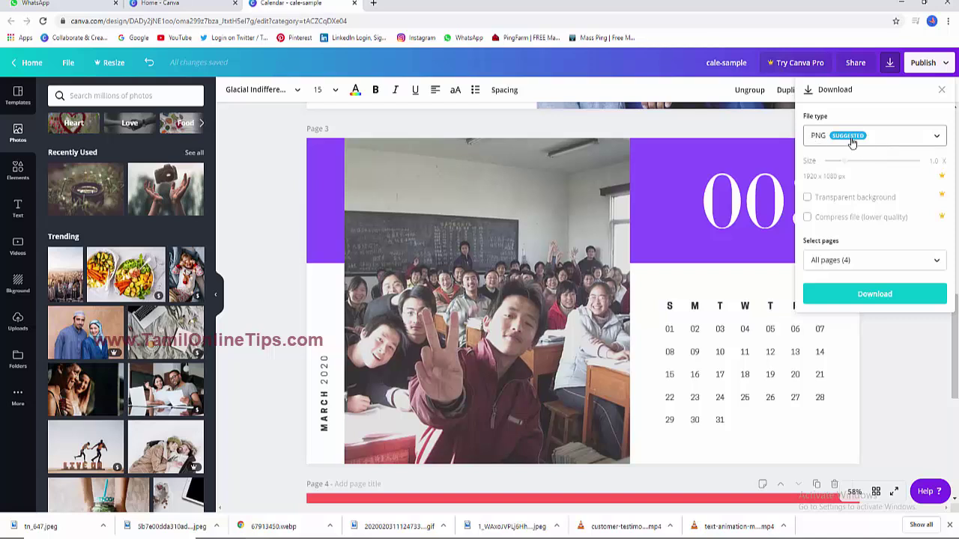
{"action": "left_click", "coordinate": [851, 142]}
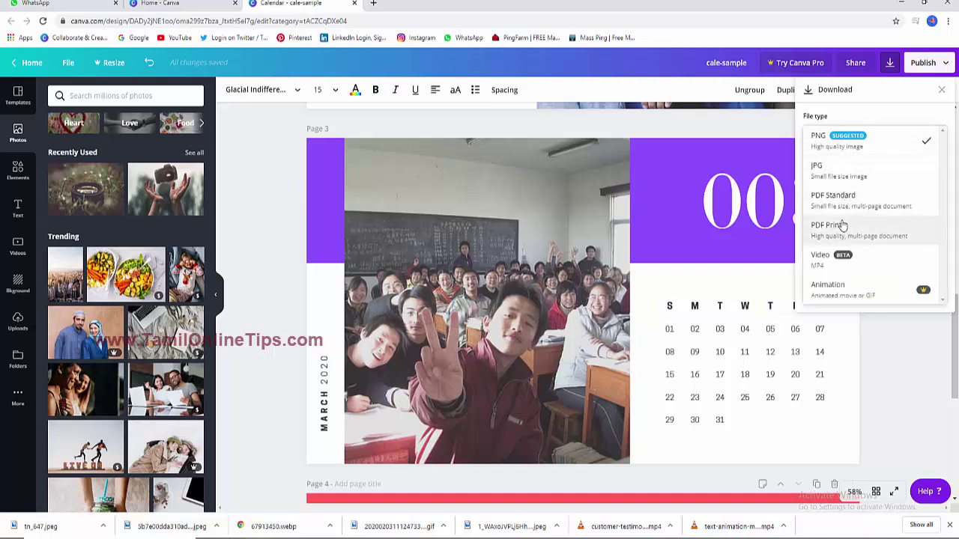
{"action": "left_click", "coordinate": [833, 198]}
{"action": "left_click", "coordinate": [838, 180]}
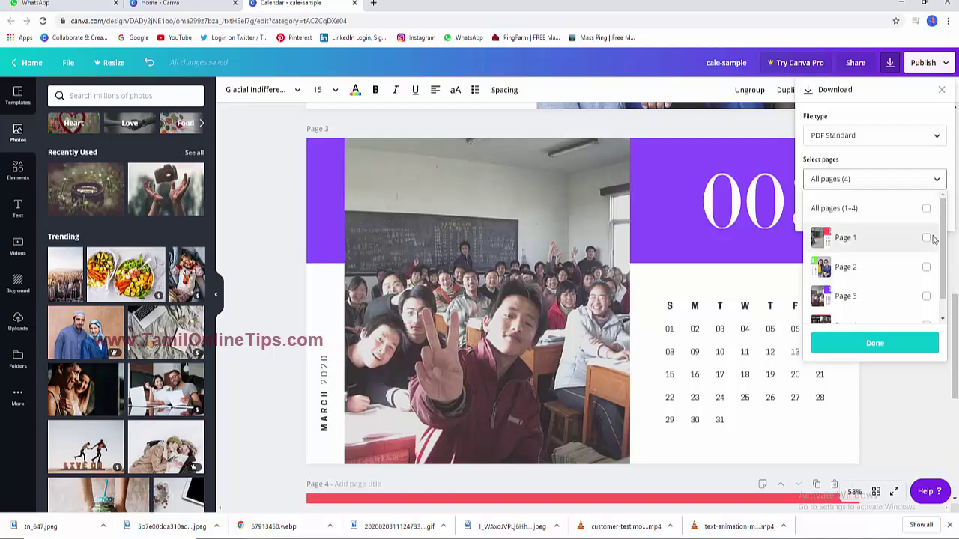
{"action": "scroll", "coordinate": [910, 232], "scroll_direction": "down", "scroll_amount": 1}
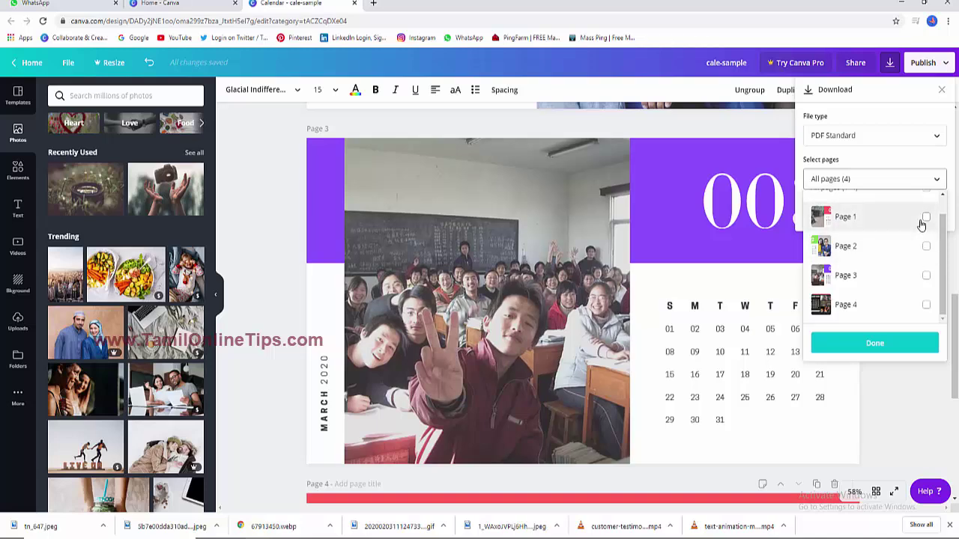
{"action": "left_click", "coordinate": [899, 343]}
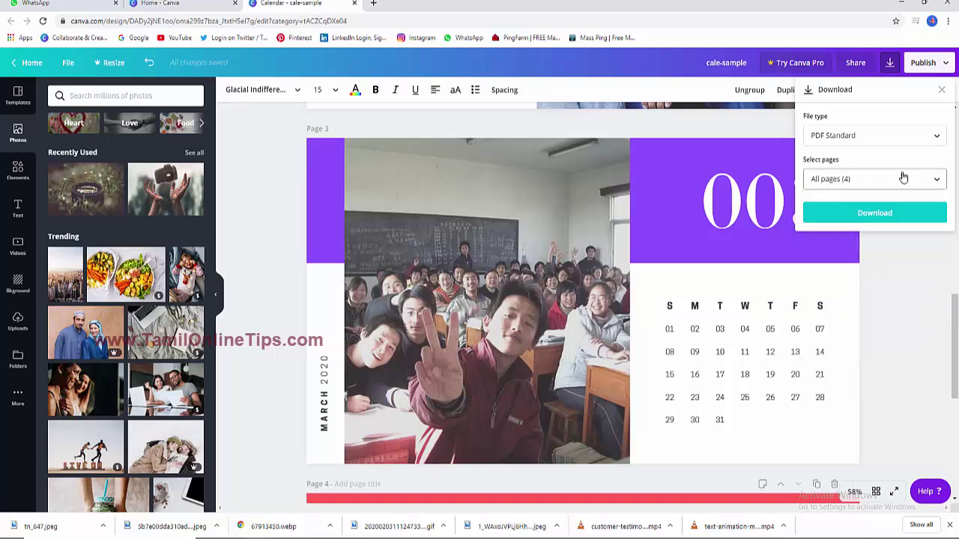
Download the PDF and reveal cale-sample.pdf in the Downloads folder.
{"action": "left_click", "coordinate": [875, 214]}
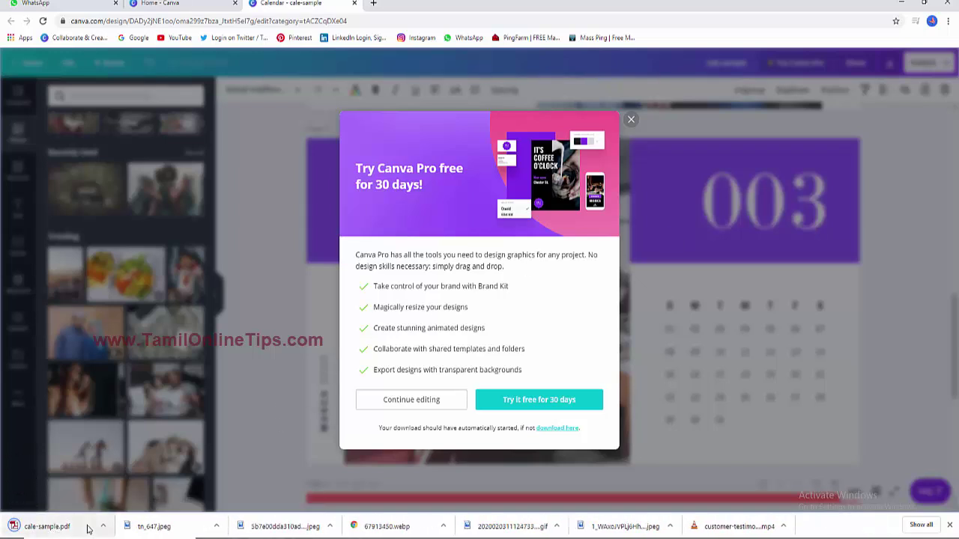
{"action": "left_click", "coordinate": [103, 526]}
{"action": "left_click", "coordinate": [123, 492]}
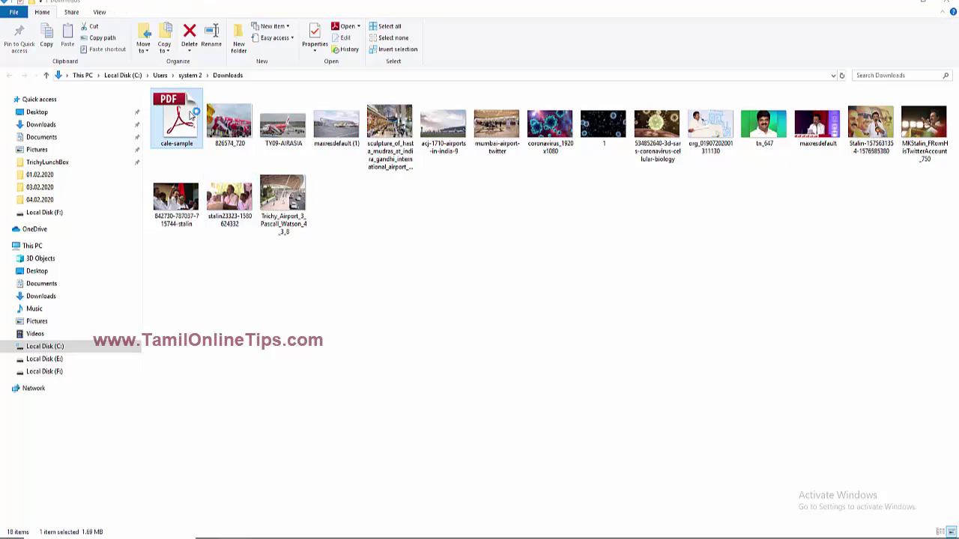
Open cale-sample.pdf in Adobe Reader and dismiss the Canva Pro trial offer.
{"action": "double_click", "coordinate": [186, 142]}
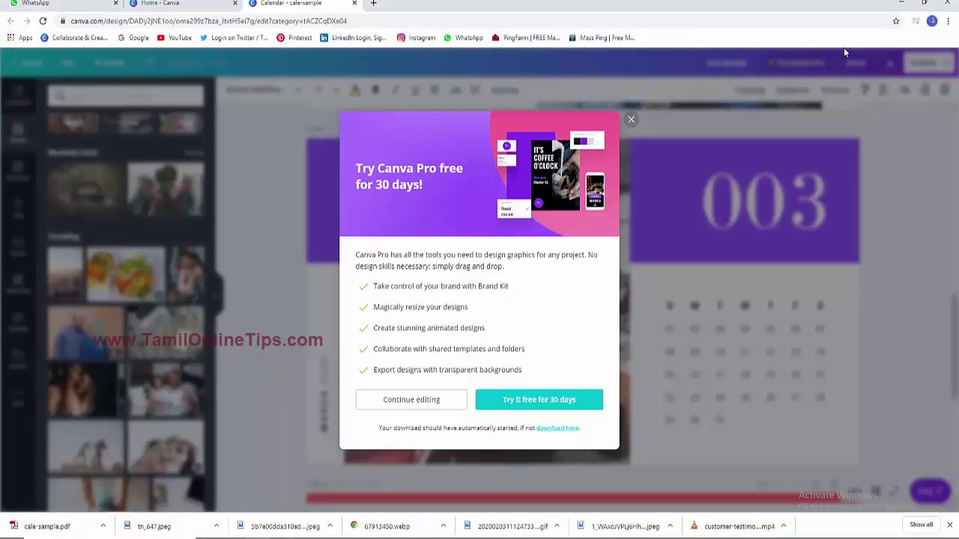
{"action": "left_click", "coordinate": [630, 119]}
Page through all four pages of cale-sample.pdf, ending on the January 2020 collage.
{"action": "left_click", "coordinate": [703, 66]}
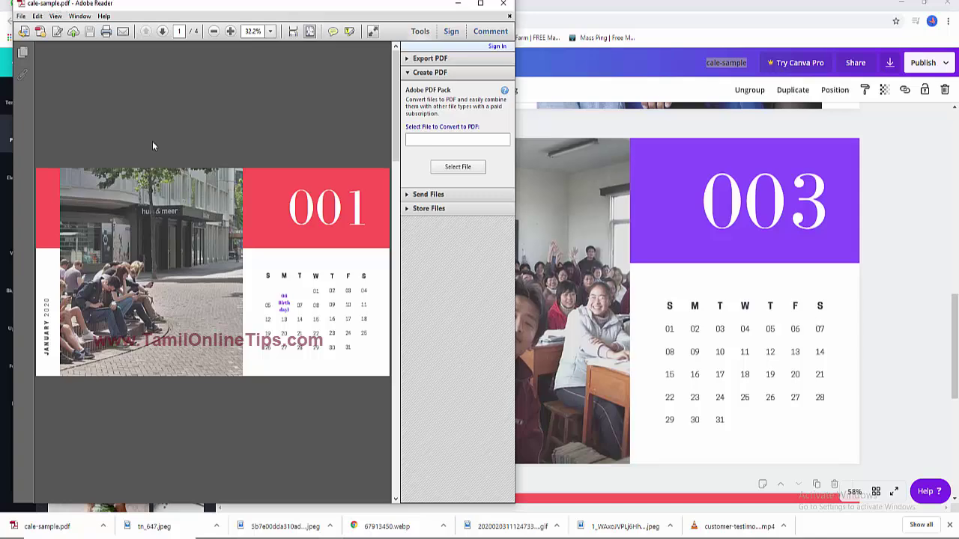
{"action": "left_click_drag", "start_coordinate": [398, 146], "coordinate": [399, 283]}
{"action": "scroll", "coordinate": [266, 270], "scroll_direction": "down", "scroll_amount": 3}
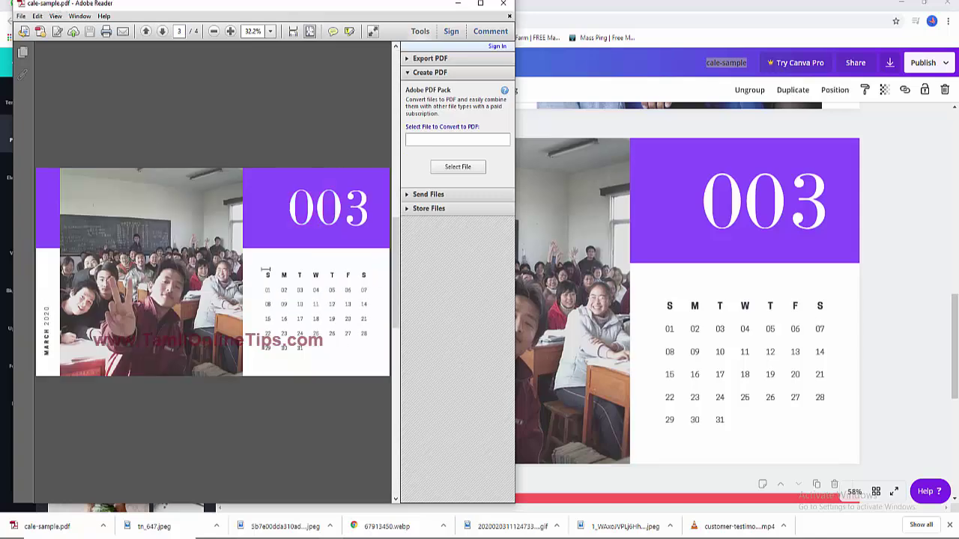
{"action": "scroll", "coordinate": [266, 270], "scroll_direction": "up", "scroll_amount": 3}
{"action": "scroll", "coordinate": [266, 269], "scroll_direction": "down", "scroll_amount": 3}
{"action": "scroll", "coordinate": [266, 270], "scroll_direction": "down", "scroll_amount": 3}
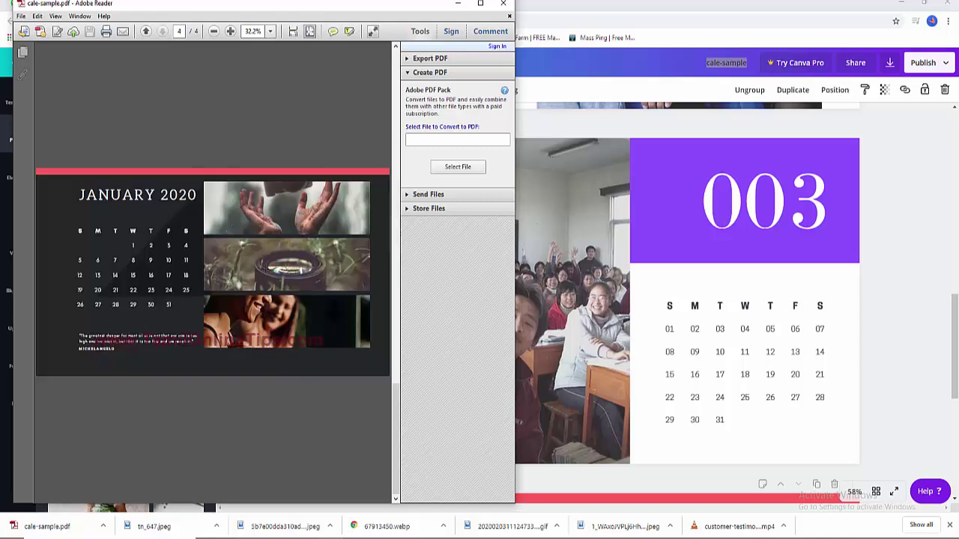
{"action": "scroll", "coordinate": [266, 270], "scroll_direction": "up", "scroll_amount": 3}
{"action": "scroll", "coordinate": [265, 270], "scroll_direction": "up", "scroll_amount": 3}
{"action": "scroll", "coordinate": [266, 270], "scroll_direction": "up", "scroll_amount": 3}
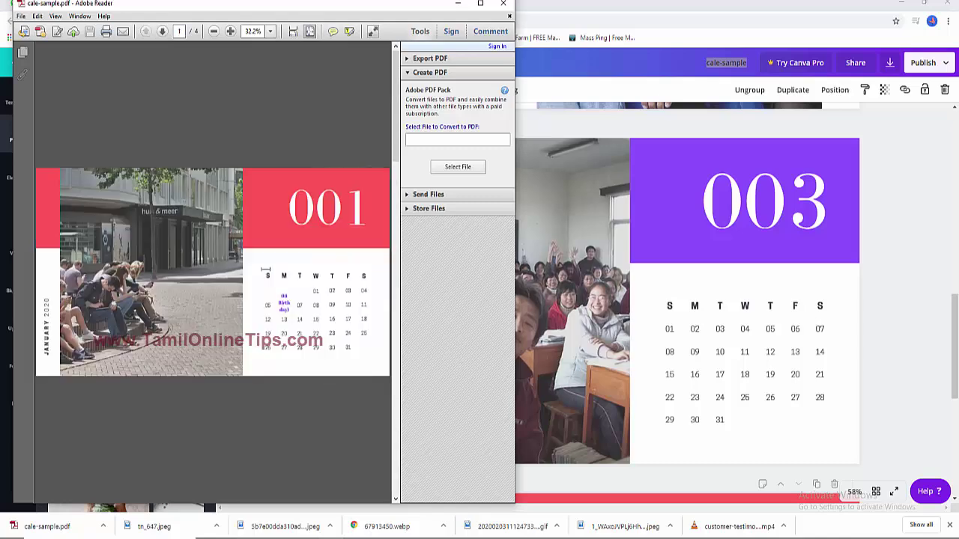
{"action": "scroll", "coordinate": [266, 270], "scroll_direction": "down", "scroll_amount": 6}
{"action": "scroll", "coordinate": [266, 269], "scroll_direction": "down", "scroll_amount": 3}
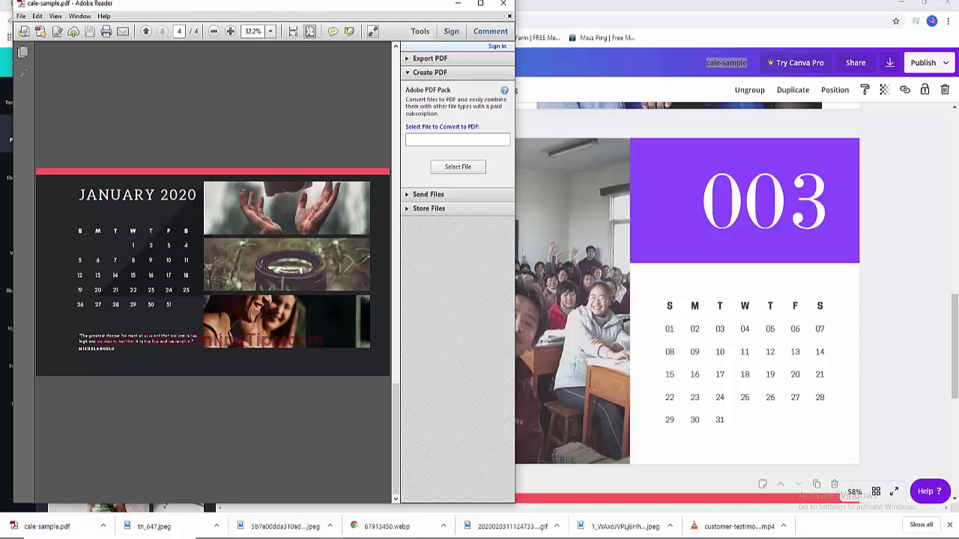
{"action": "left_click", "coordinate": [503, 3]}
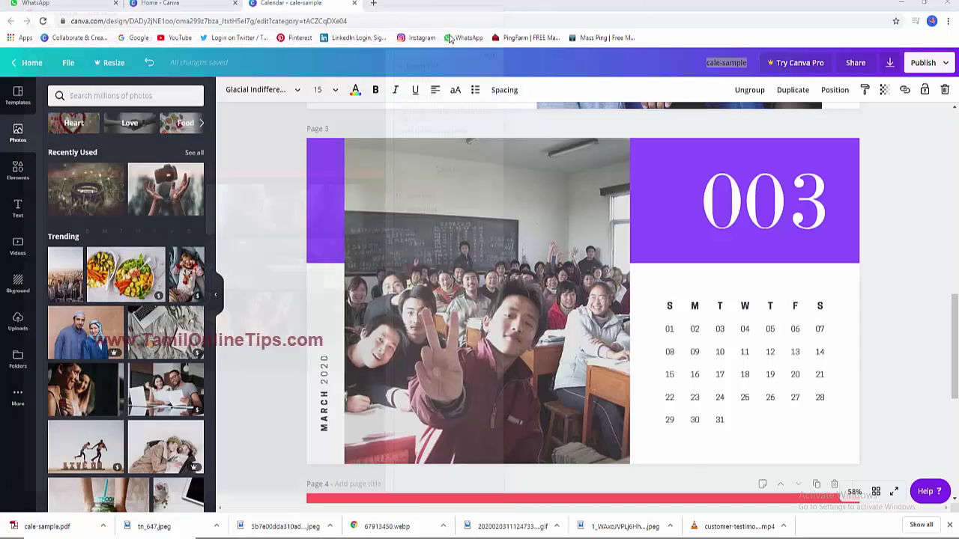
{"action": "left_click", "coordinate": [323, 263]}
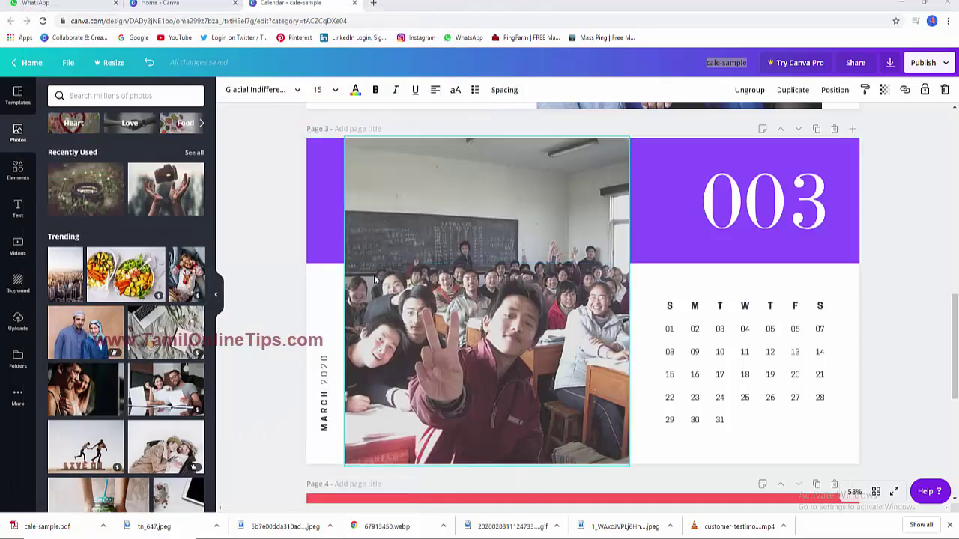
{"action": "left_click", "coordinate": [678, 394]}
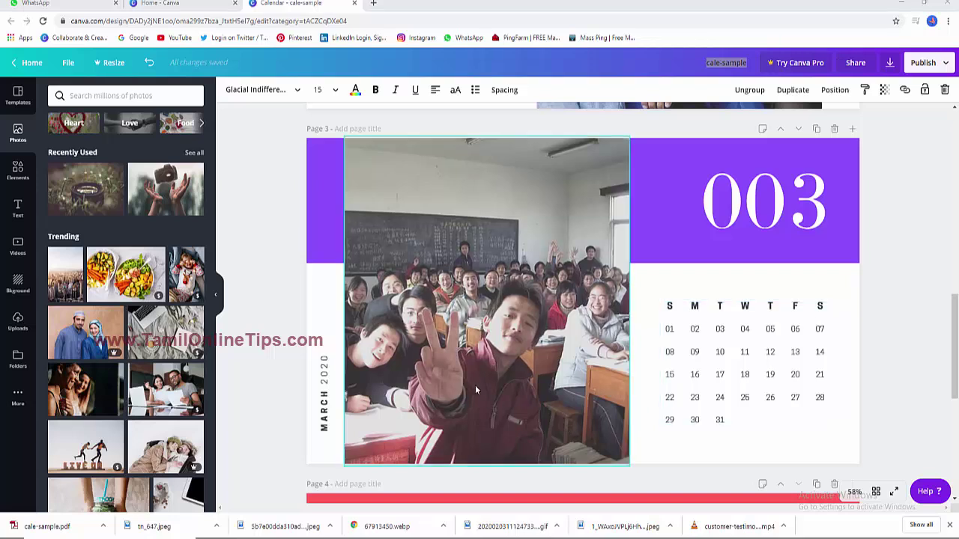